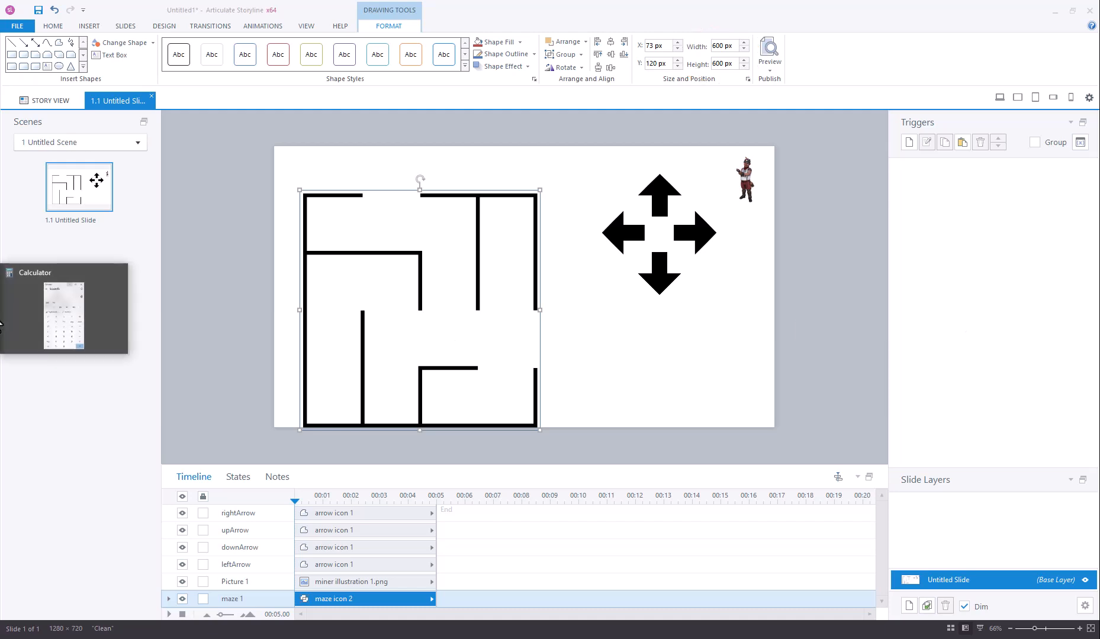
Step: Switch to Calculator, divide 600 by 4, and return to the Storyline slide
left_click(2, 325)
type("600/4")
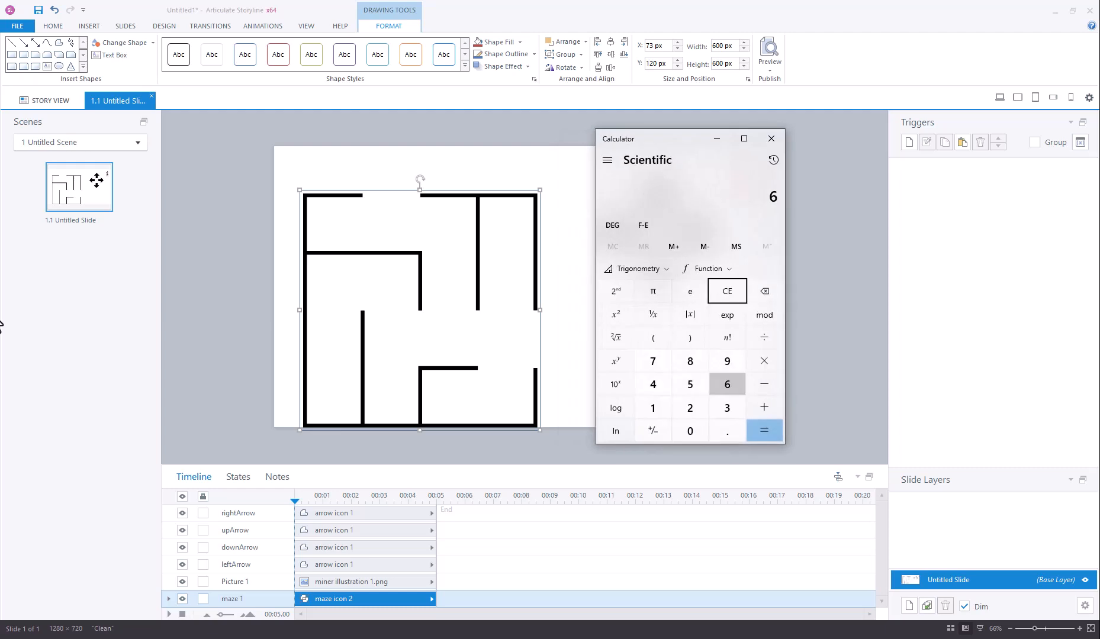
key("Return")
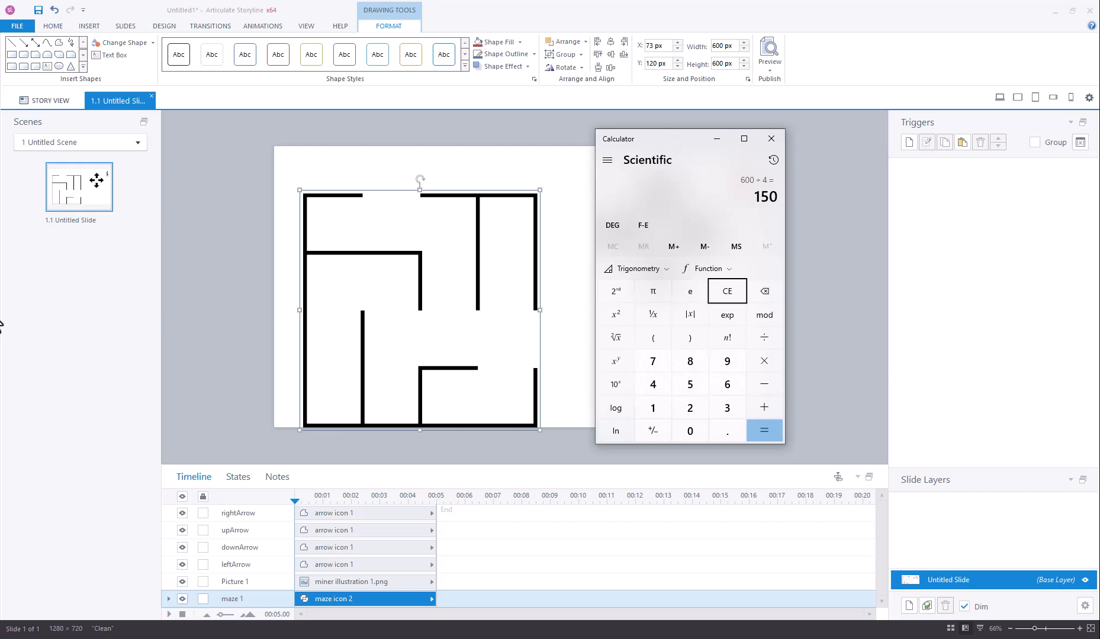
left_click(559, 301)
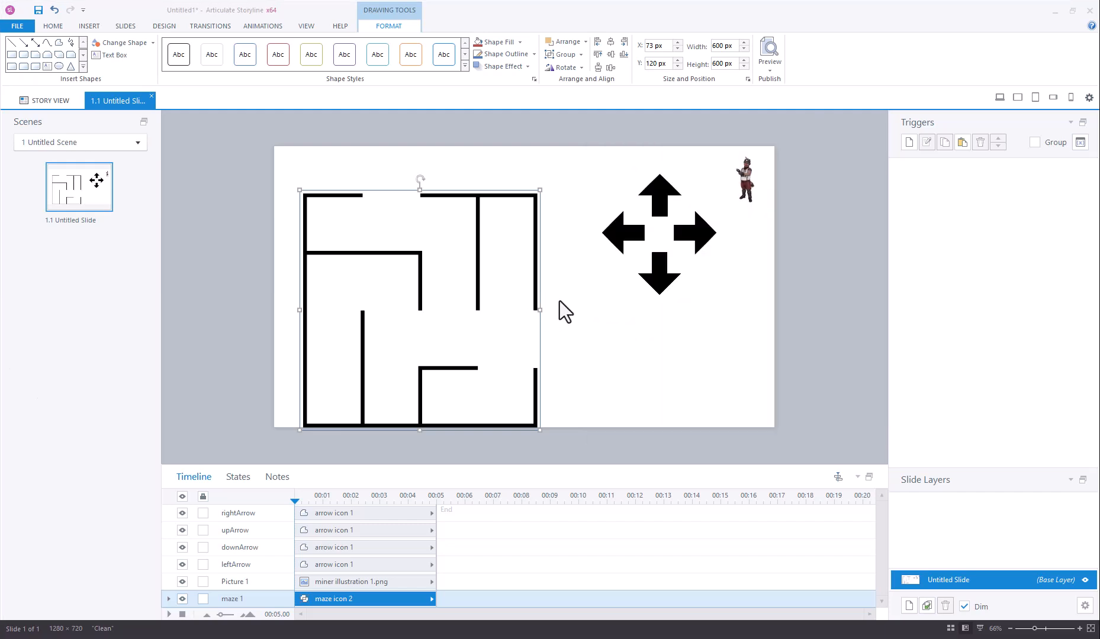
Step: Draw a short horizontal line in the blank area of the slide below the arrows
left_click(560, 301)
left_click(86, 26)
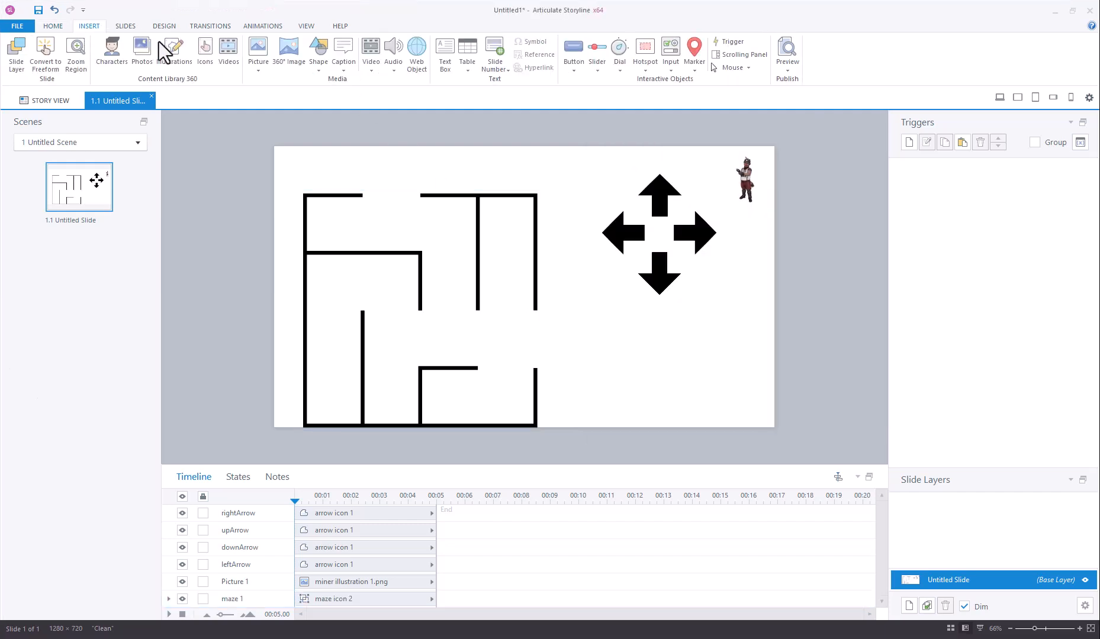
left_click(319, 58)
left_click(315, 93)
left_click_drag(593, 368, 623, 365)
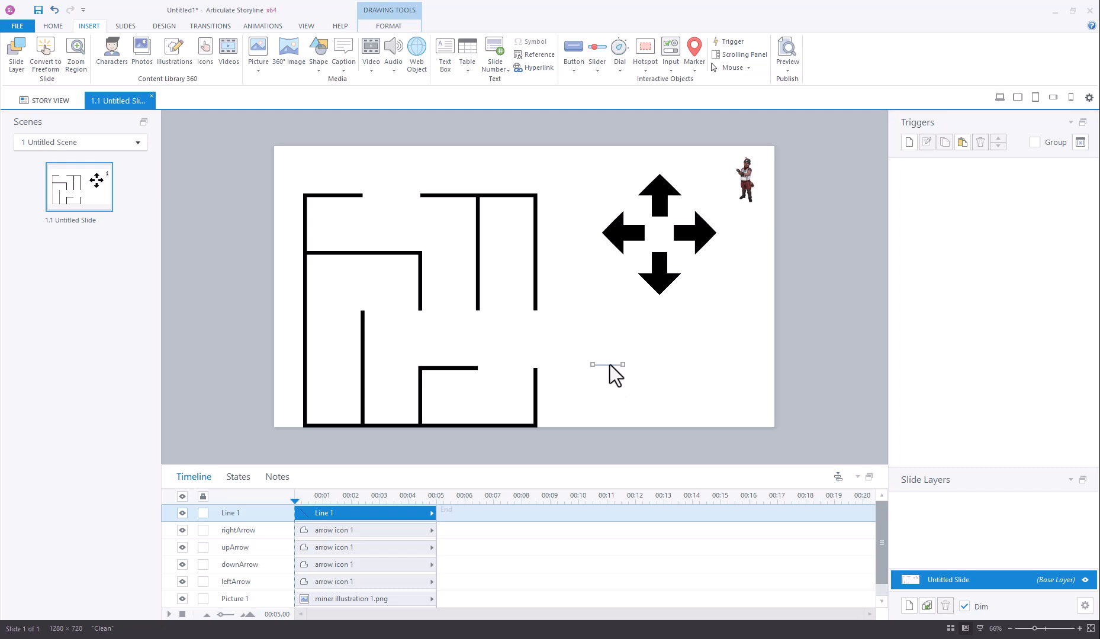
Step: Set the new line's width to 150 px
left_click(375, 28)
left_click(725, 47)
key("BackSpace")
key("BackSpace")
type("150")
key("Return")
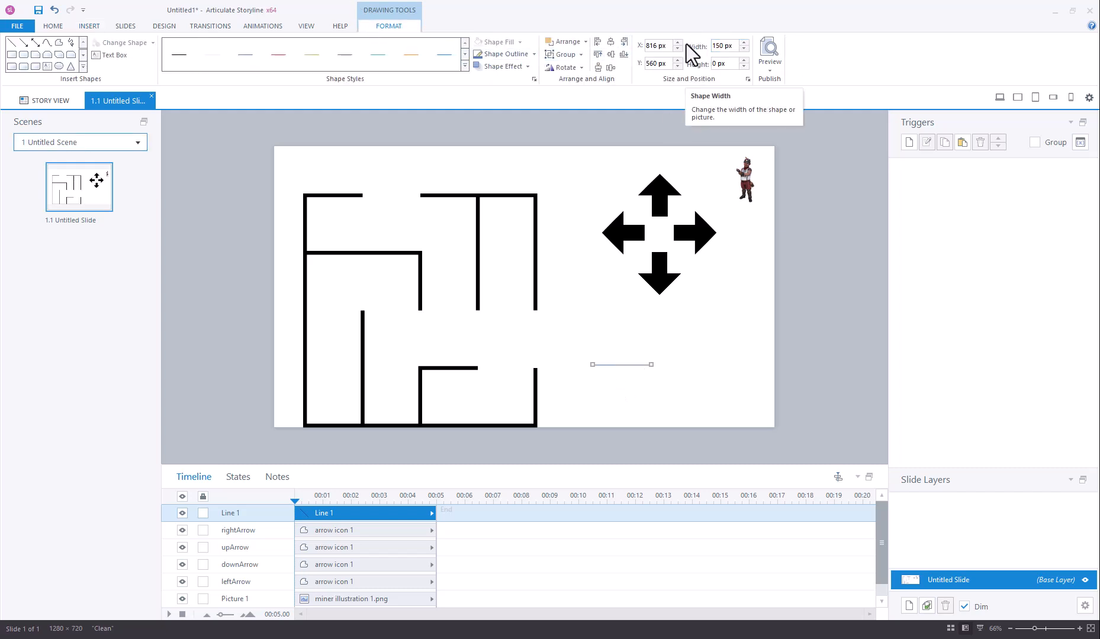
Step: Increase the line's stroke thickness in its Format Shape line style settings to resemble the maze walls
right_click(627, 365)
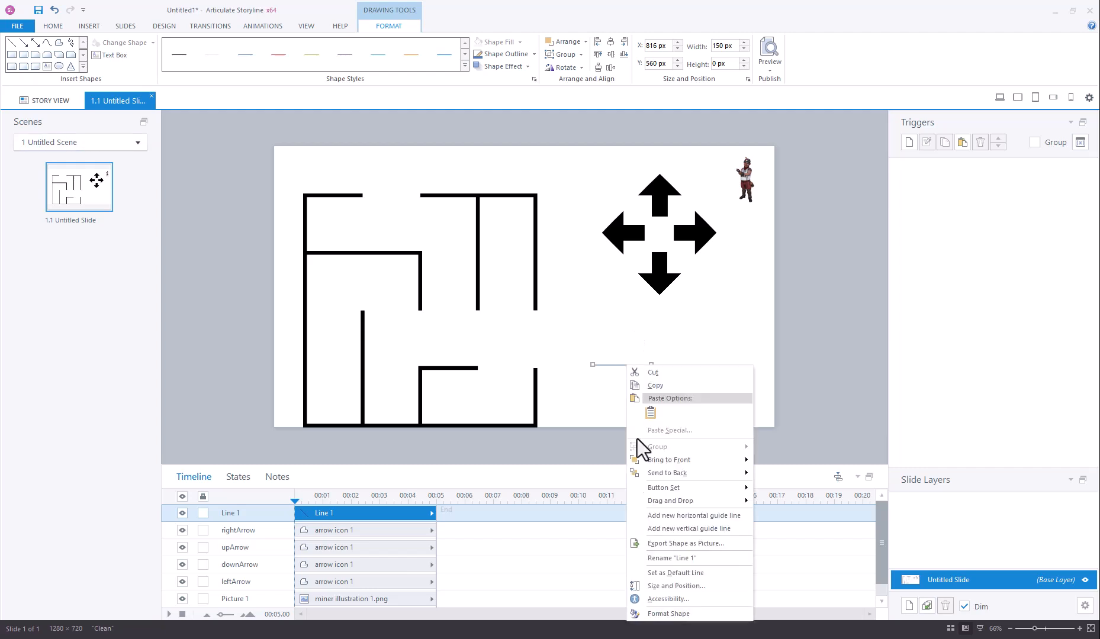
left_click(662, 615)
left_click(692, 235)
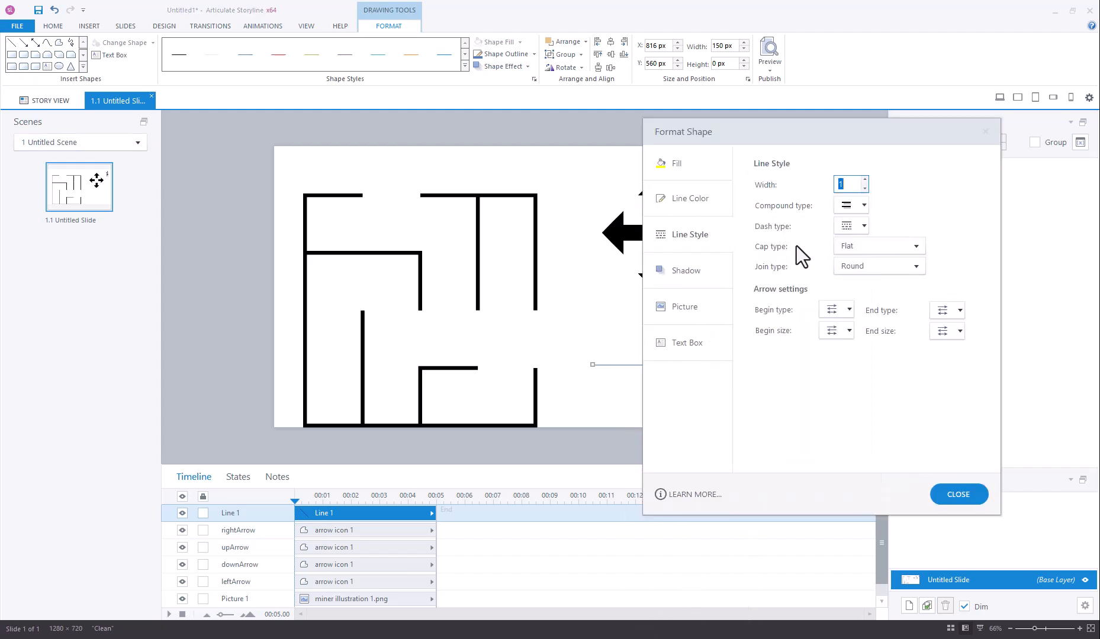
left_click(865, 180)
left_click(865, 180)
left_click(865, 180)
left_click(865, 180)
left_click(865, 180)
left_click(865, 180)
left_click(865, 180)
left_click(865, 180)
left_click(949, 493)
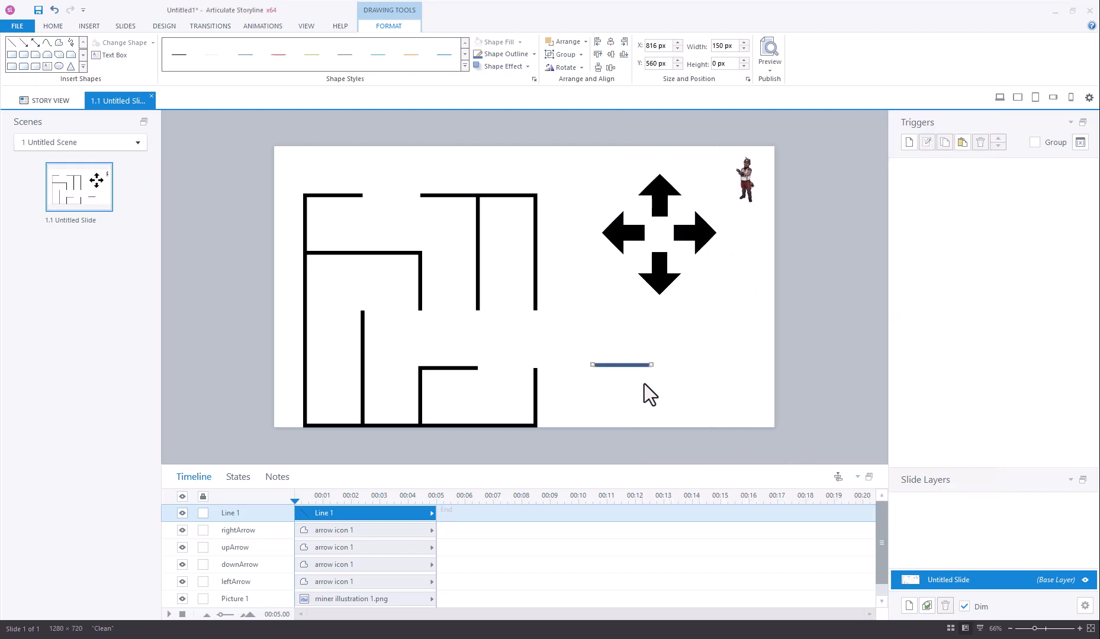
Step: Duplicate the thick horizontal line just below the original and rotate the copy 90 degrees
mouse_move(632, 365)
left_mouse_down()
mouse_move(458, 368)
mouse_move(646, 368)
mouse_move(636, 369)
mouse_move(637, 388)
left_mouse_up()
left_click(582, 375)
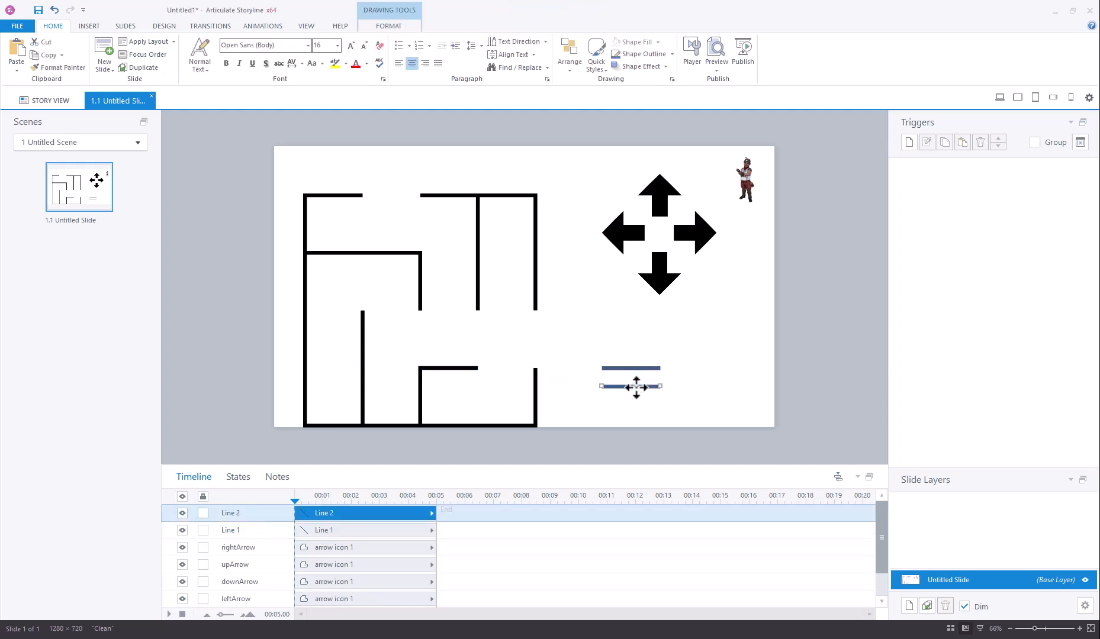
left_click(389, 26)
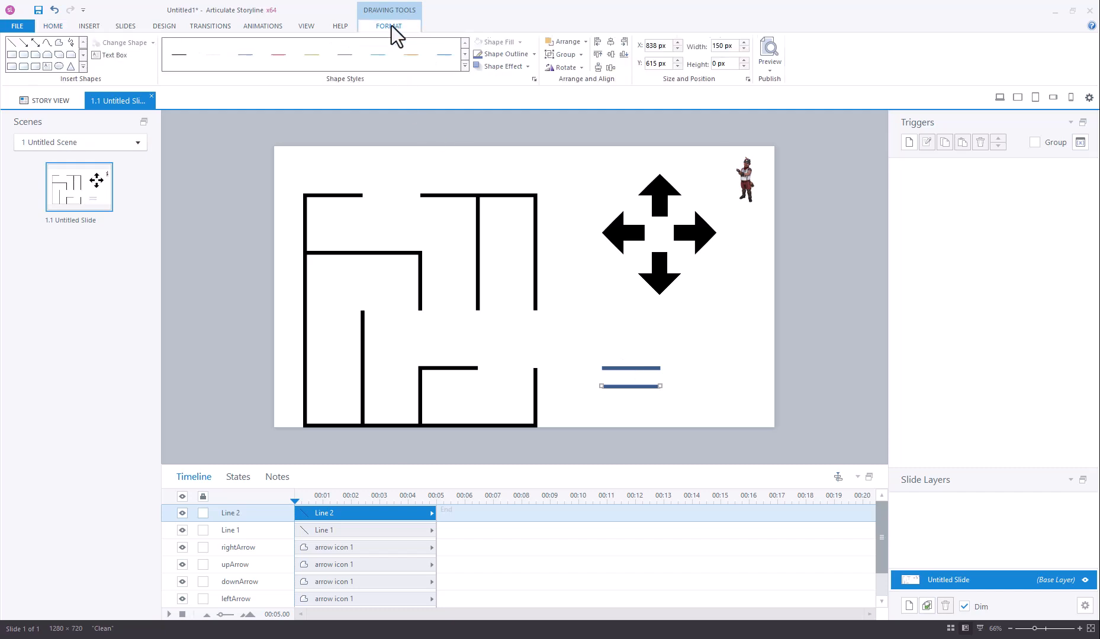
left_click(574, 67)
left_click(576, 93)
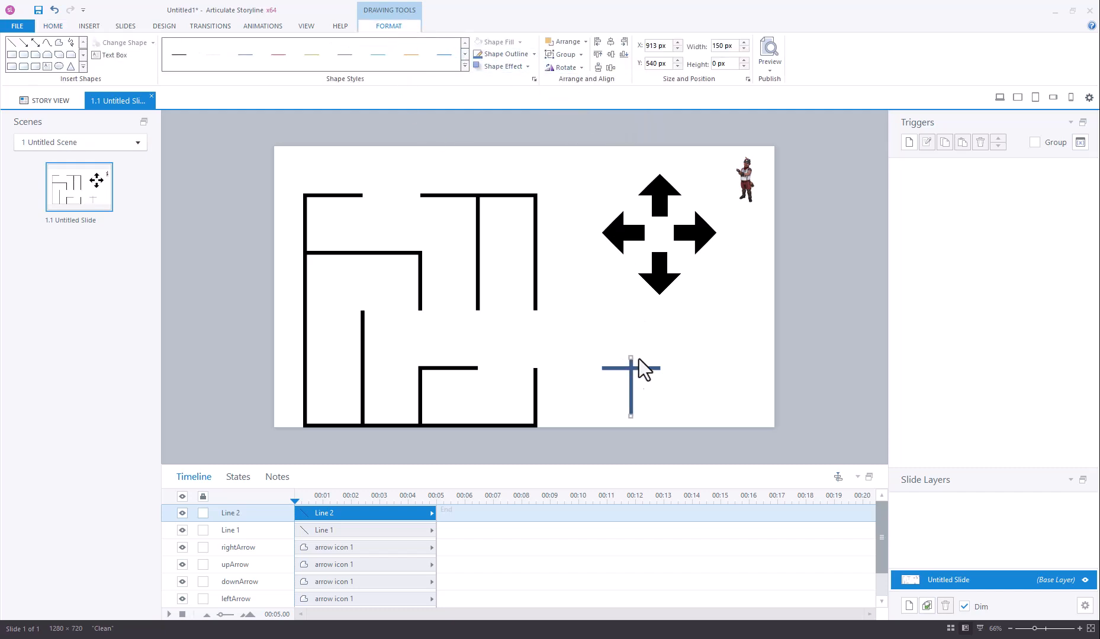
Step: Align the vertical line with the left end of the horizontal line to form the square's upper-left corner
left_click_drag(632, 384, 605, 393)
left_click_drag(572, 349, 682, 436)
left_click_drag(631, 361, 631, 346)
left_click(604, 375)
left_click(602, 376)
left_click(390, 27)
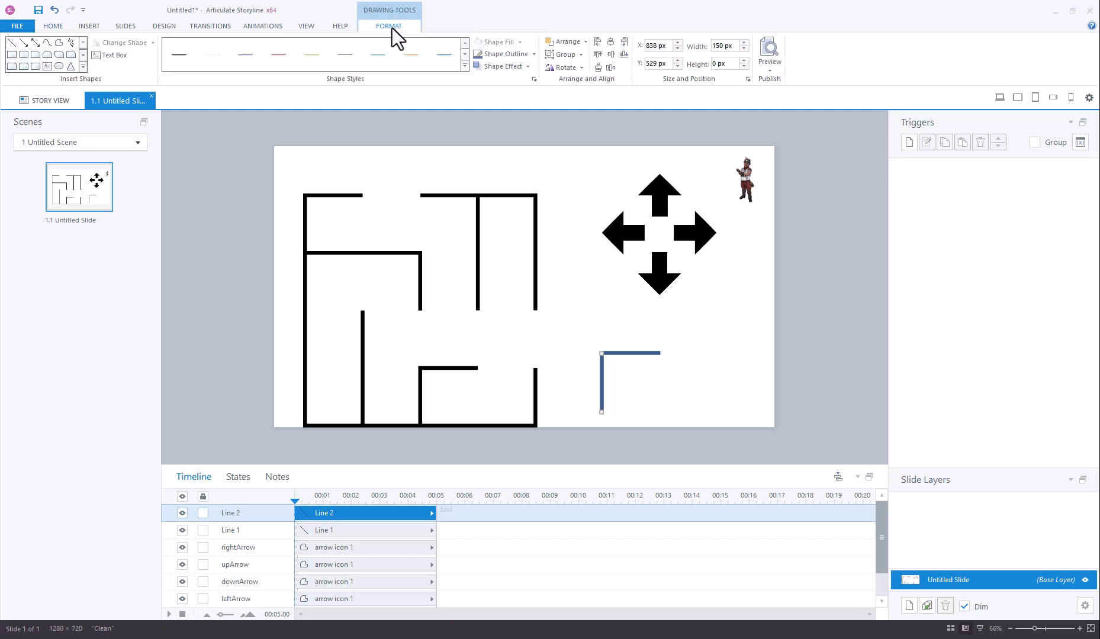
left_click(640, 353)
Step: Duplicate the vertical line to the right end and the horizontal line to the bottom to close the square
left_click(602, 377)
left_click_drag(602, 378, 662, 380)
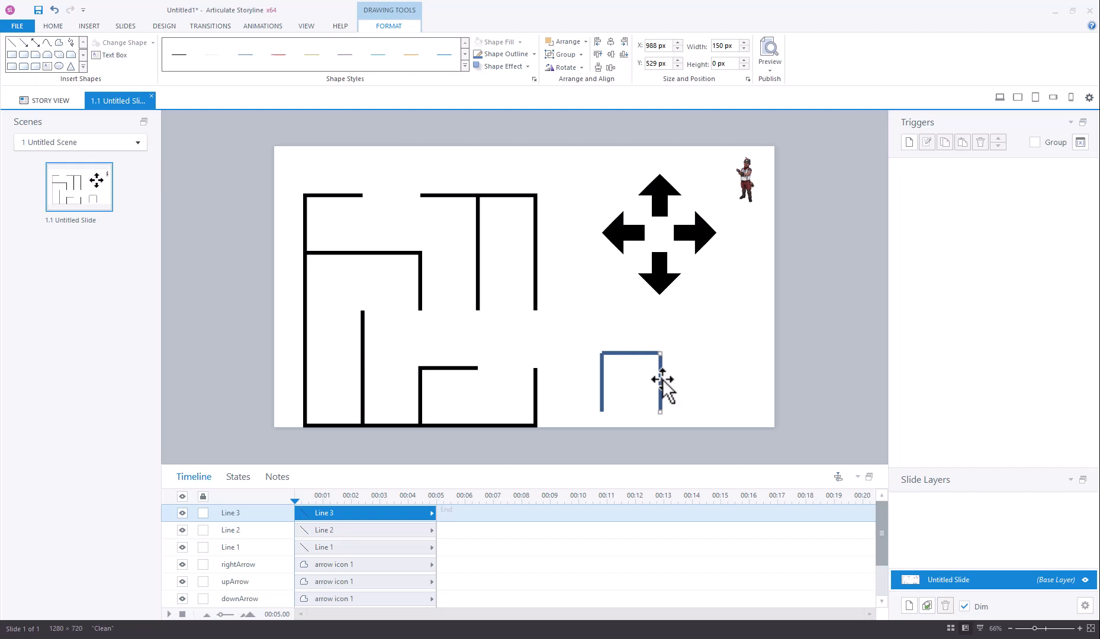
left_click_drag(629, 354, 629, 411)
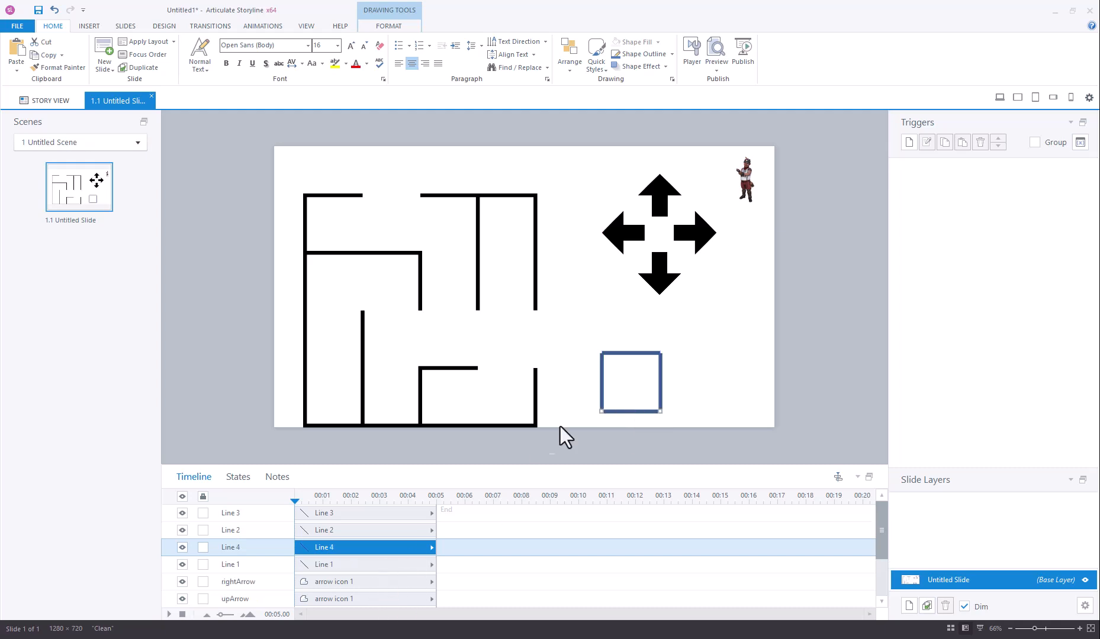
Step: Draw thin vertical and horizontal lines through the middle of the square, edge to edge, to mark its center
left_click(82, 24)
left_click(318, 70)
left_click(318, 101)
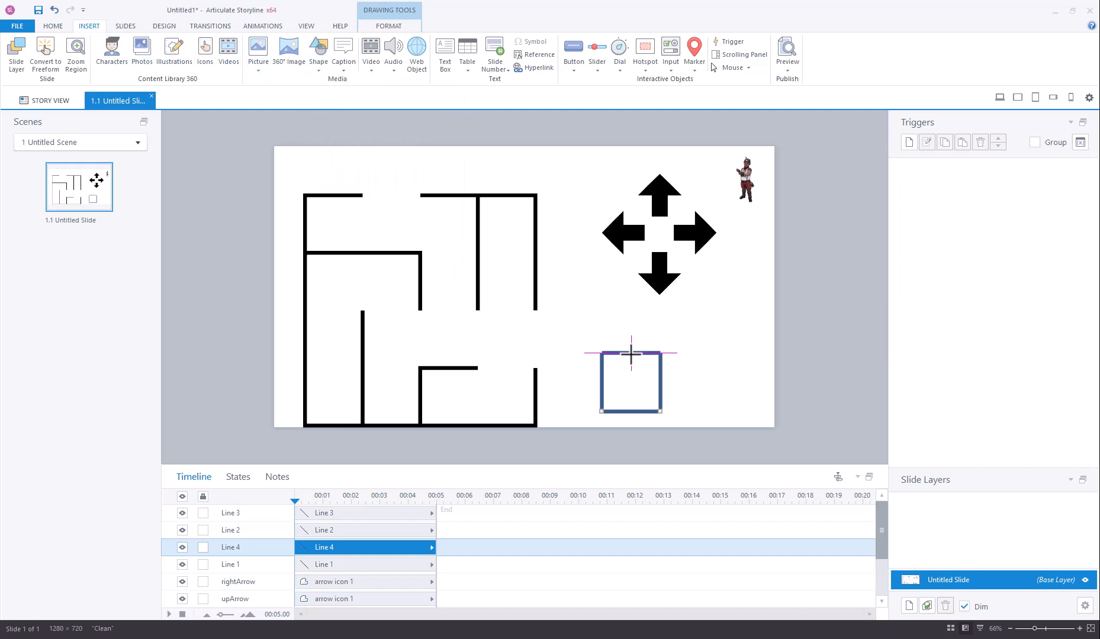
left_click_drag(631, 353, 631, 411)
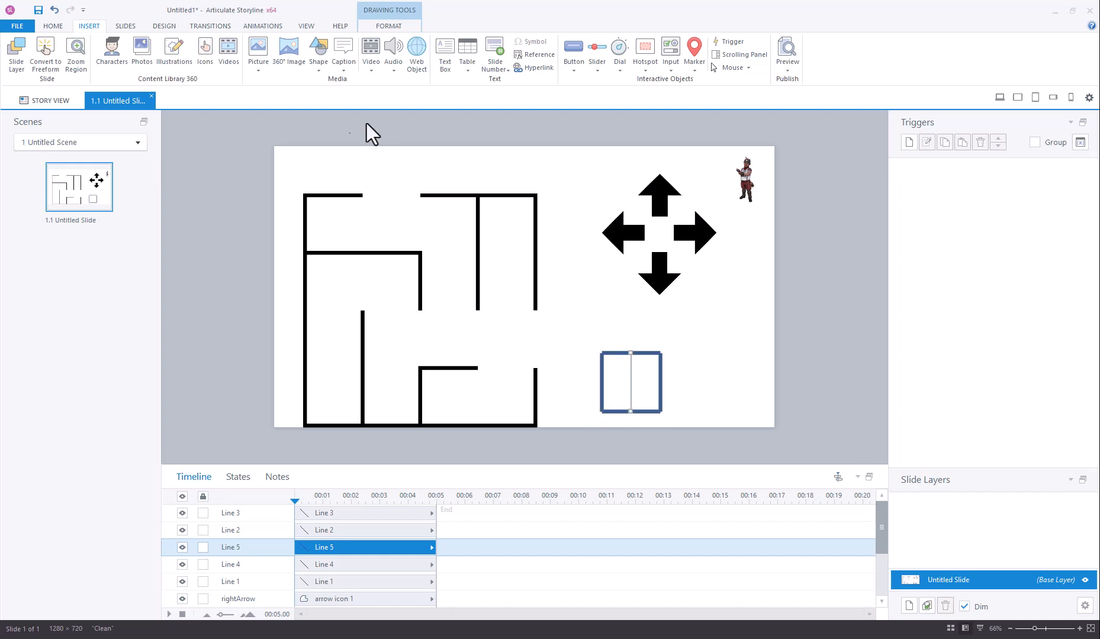
left_click(317, 69)
left_click(317, 90)
left_click_drag(601, 382, 661, 384)
Step: Group all the lines of the square and rename the group template
left_click_drag(697, 330, 584, 421)
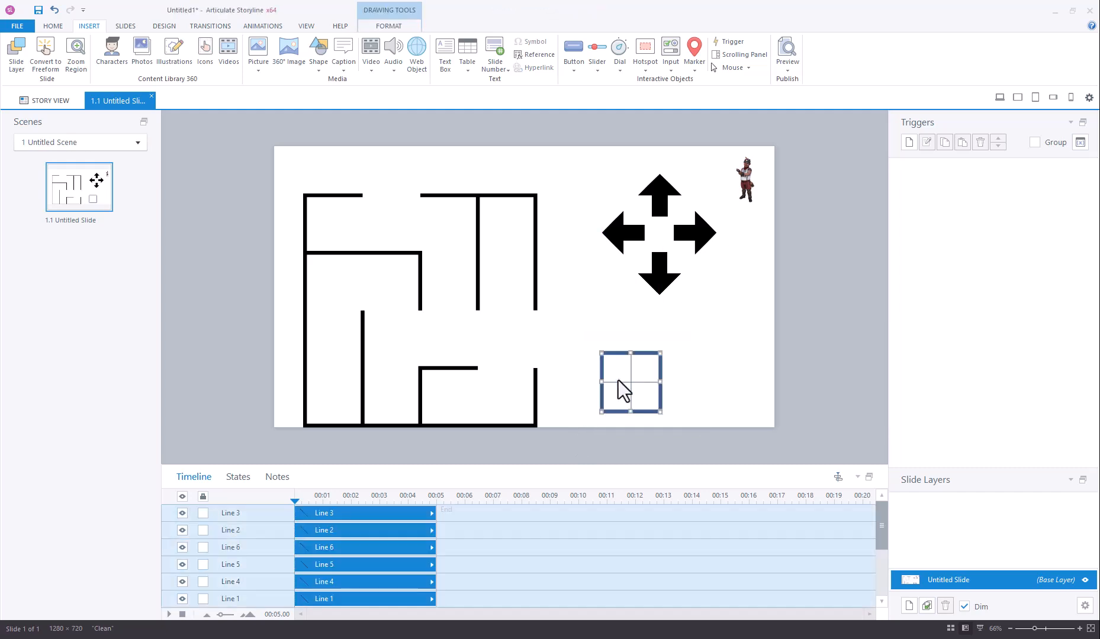
right_click(604, 372)
mouse_move(666, 454)
left_click(787, 456)
double_click(230, 513)
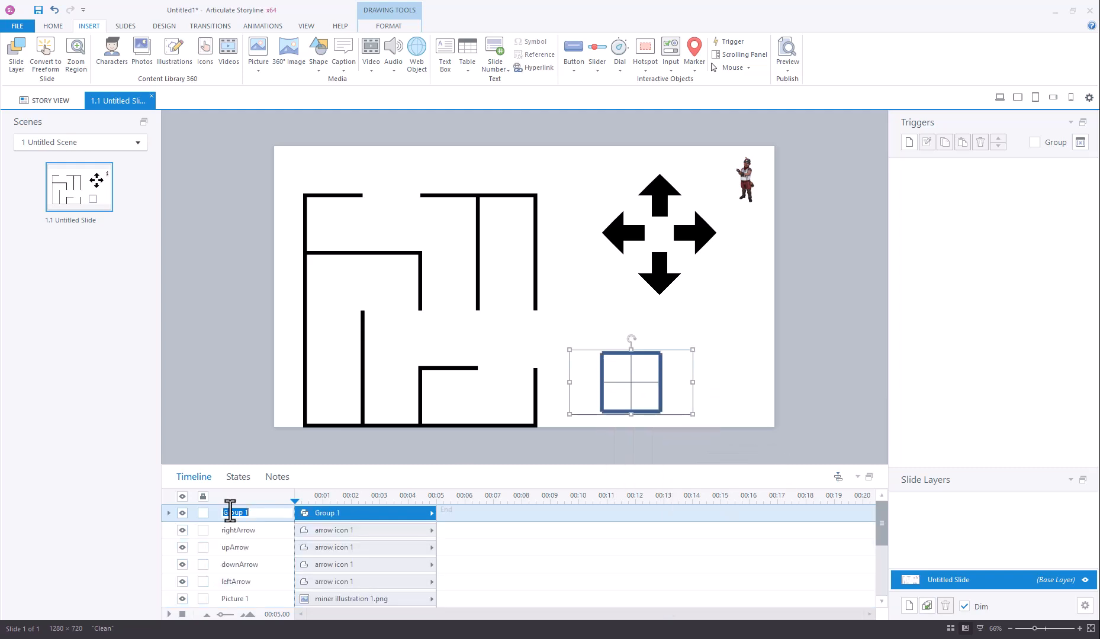
type("template")
key("Return")
Step: Move the template group over the maze's lower cell, and from there align it with the cell at the right opening
left_click_drag(617, 356, 436, 368)
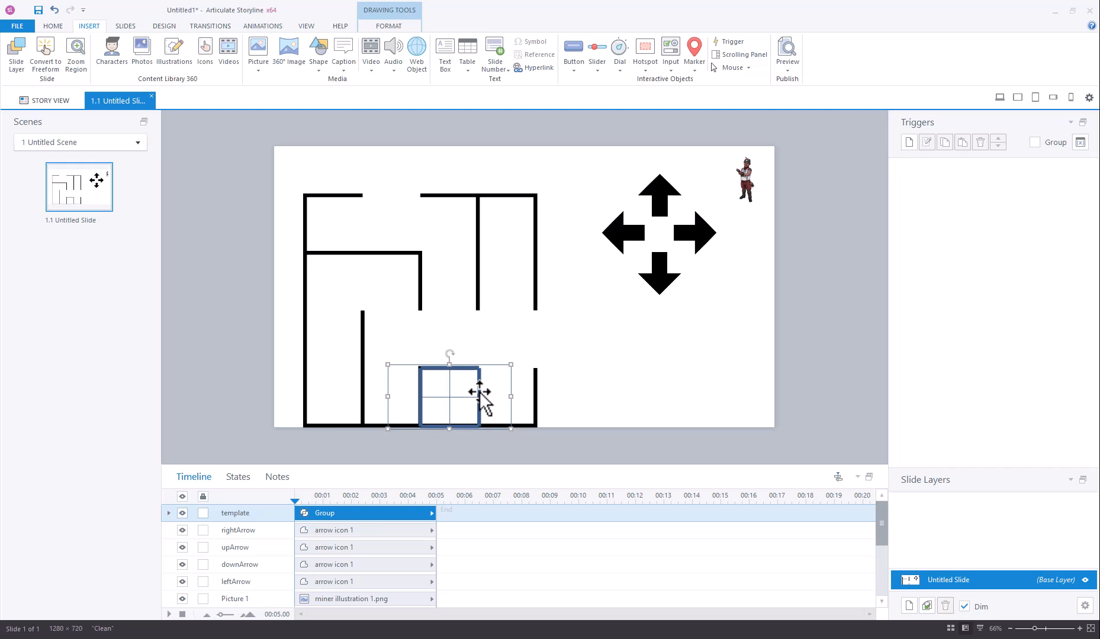
left_click(630, 382)
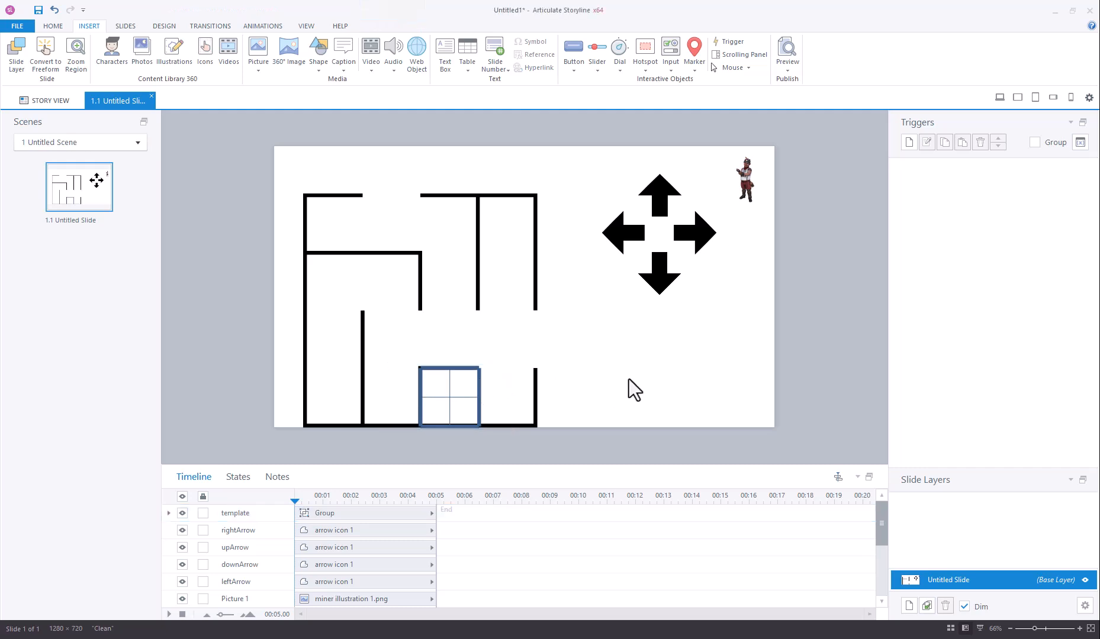
mouse_move(444, 372)
left_mouse_down()
mouse_move(515, 314)
mouse_move(501, 309)
left_mouse_up()
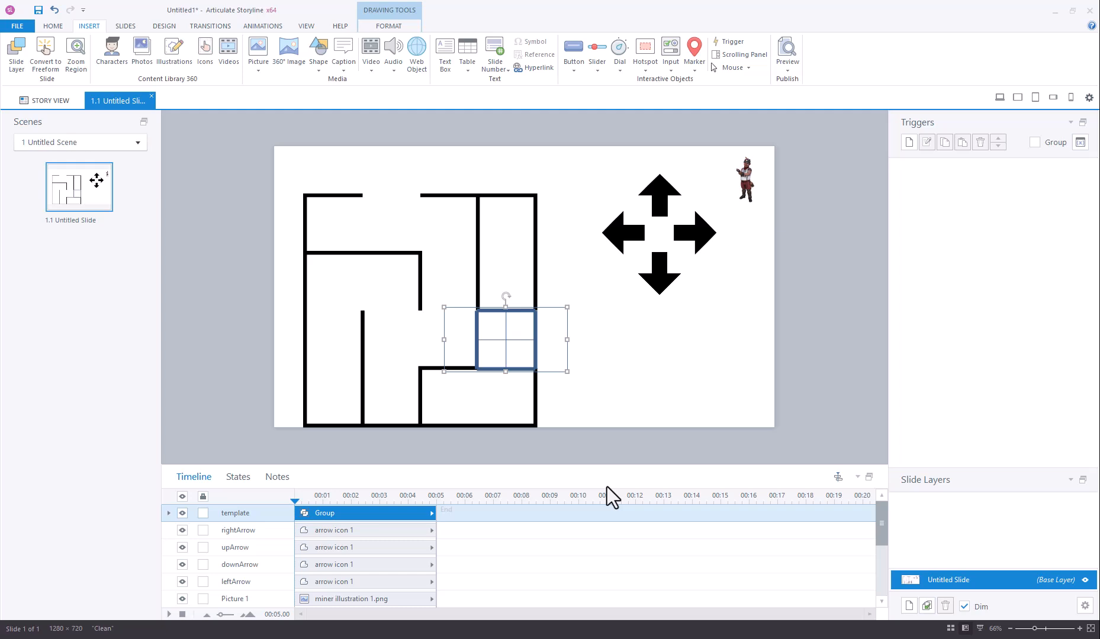
key("Right")
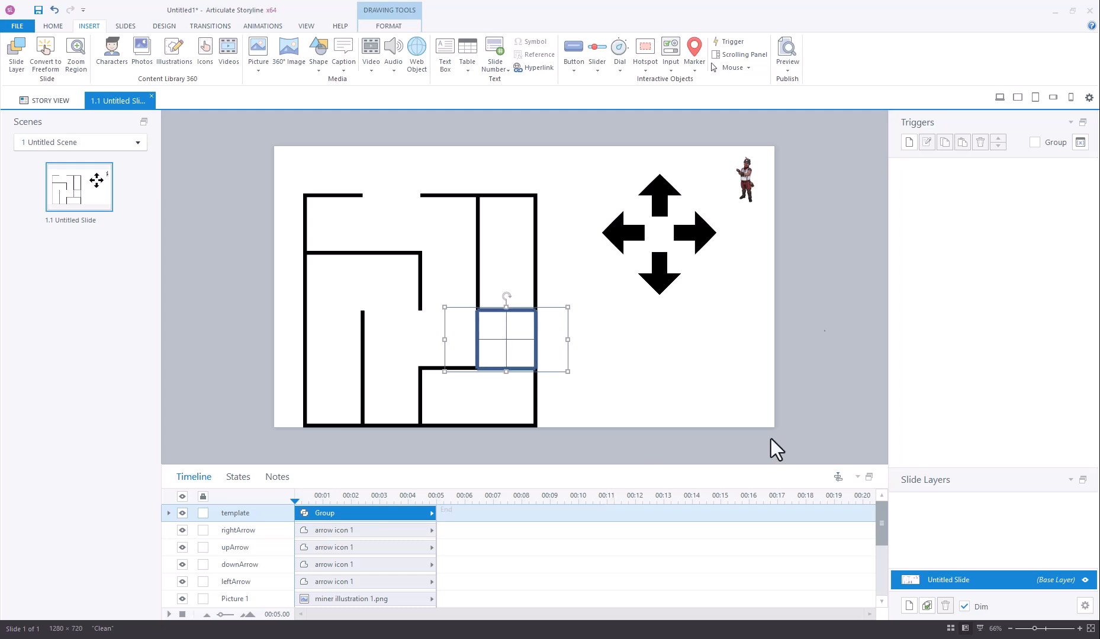
Step: Center the miner picture in the maze cell at the right opening and move the template square below the arrows
left_click_drag(745, 179, 677, 369)
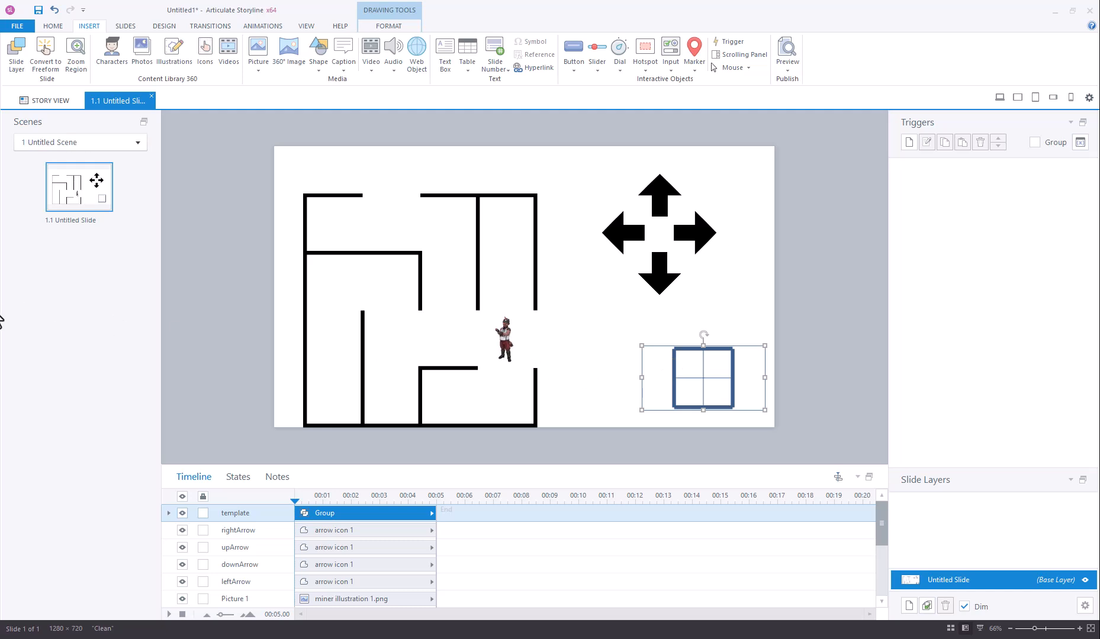
Step: Switch to Calculator, subtract 20 from 600, divide the result by 4, and minimize Calculator
left_click(1, 310)
key("Escape")
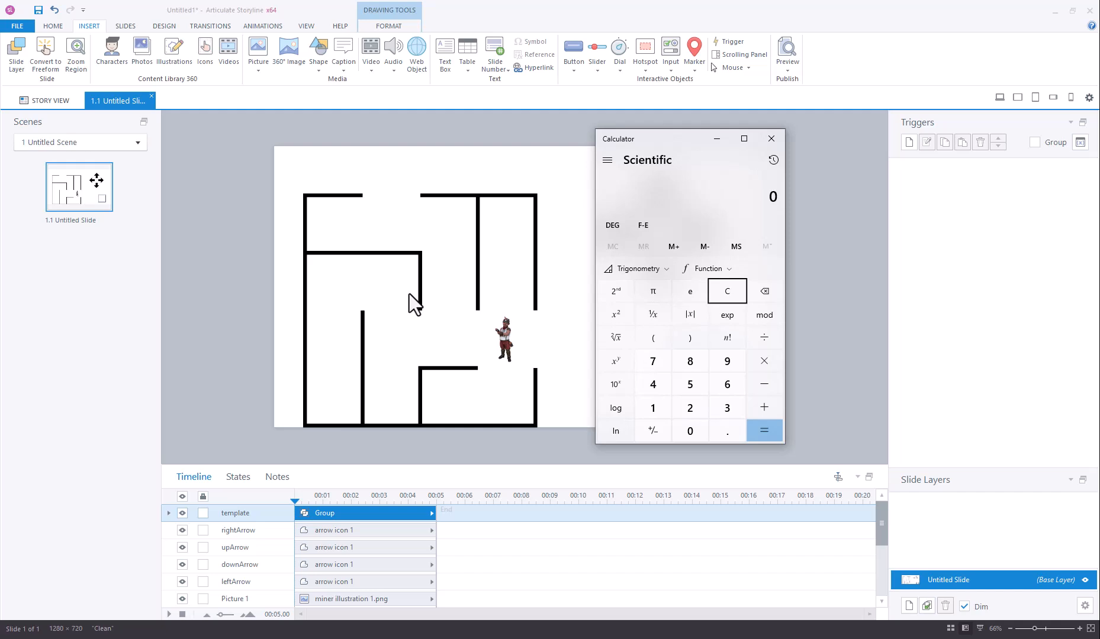
type("600 - 20")
key("Return")
type("/4")
key("Return")
left_click(716, 140)
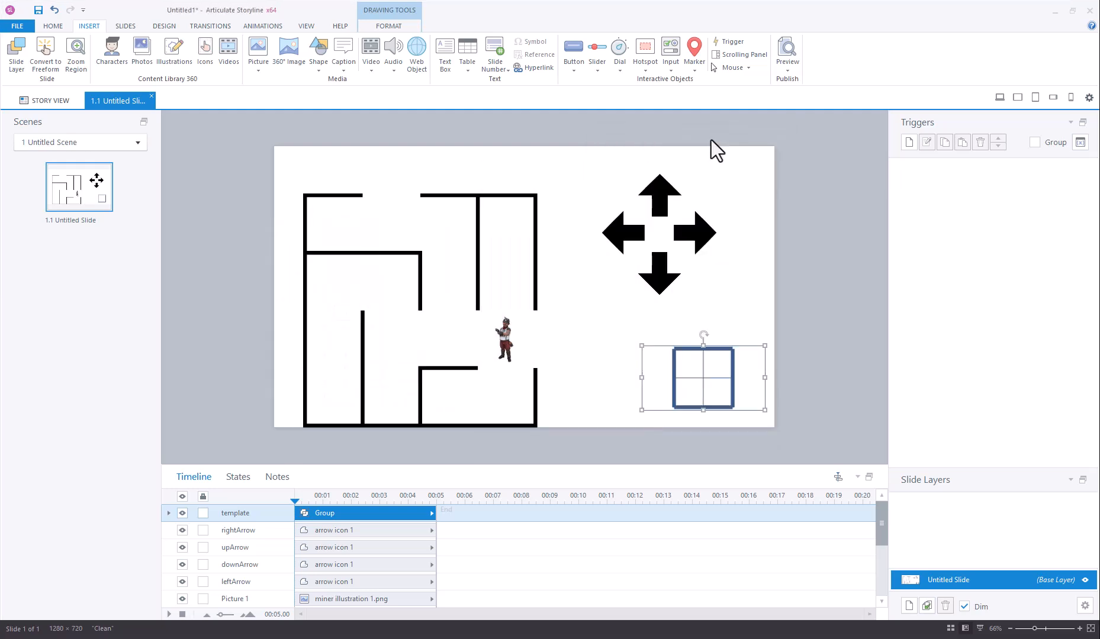
Step: Add a Lines motion path to the miner, point it horizontally left into the neighboring cell, and apply Relative Start Point
left_click(503, 342)
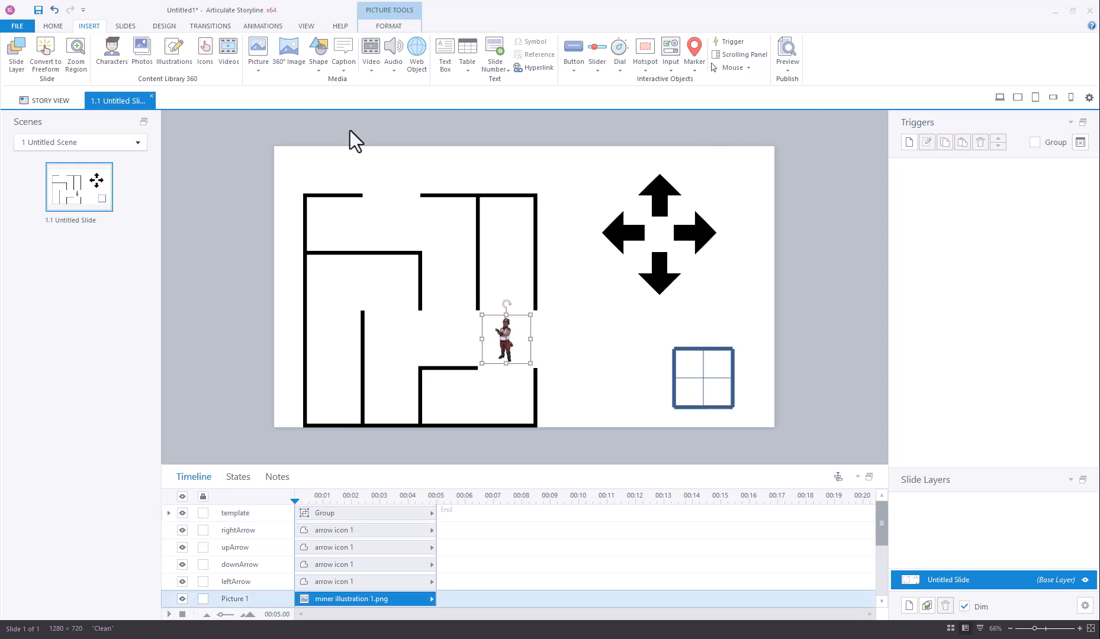
left_click(258, 28)
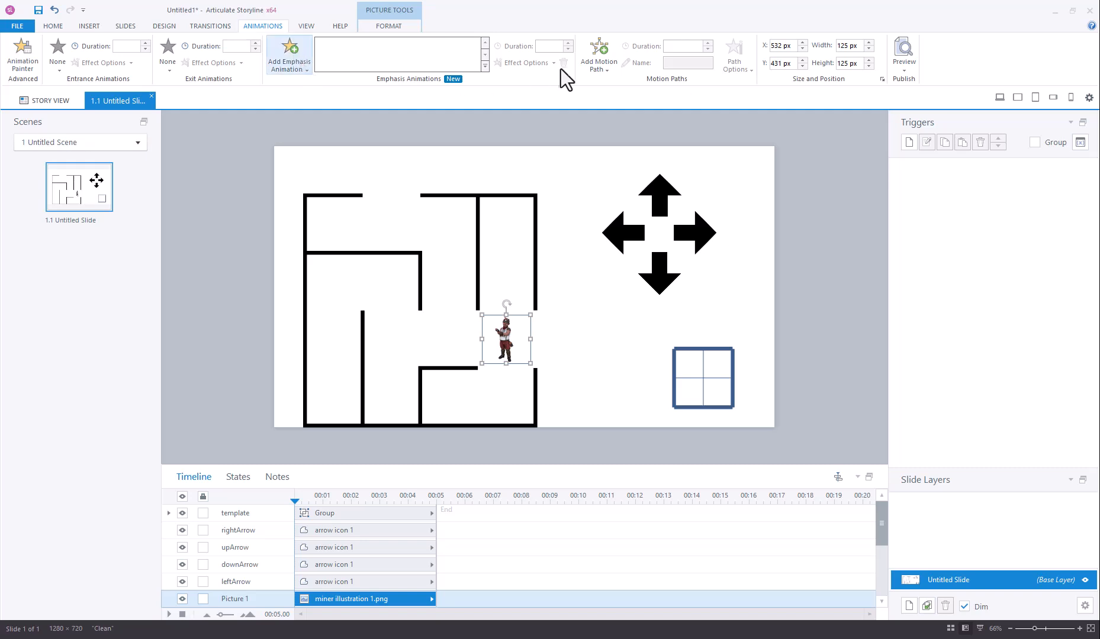
left_click(600, 71)
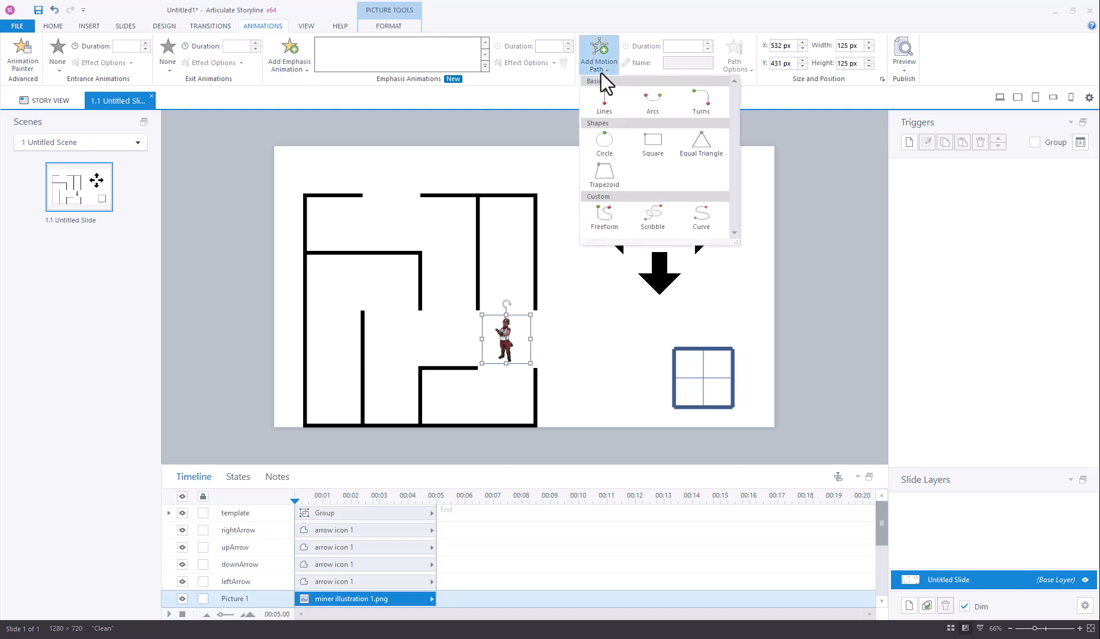
left_click(609, 108)
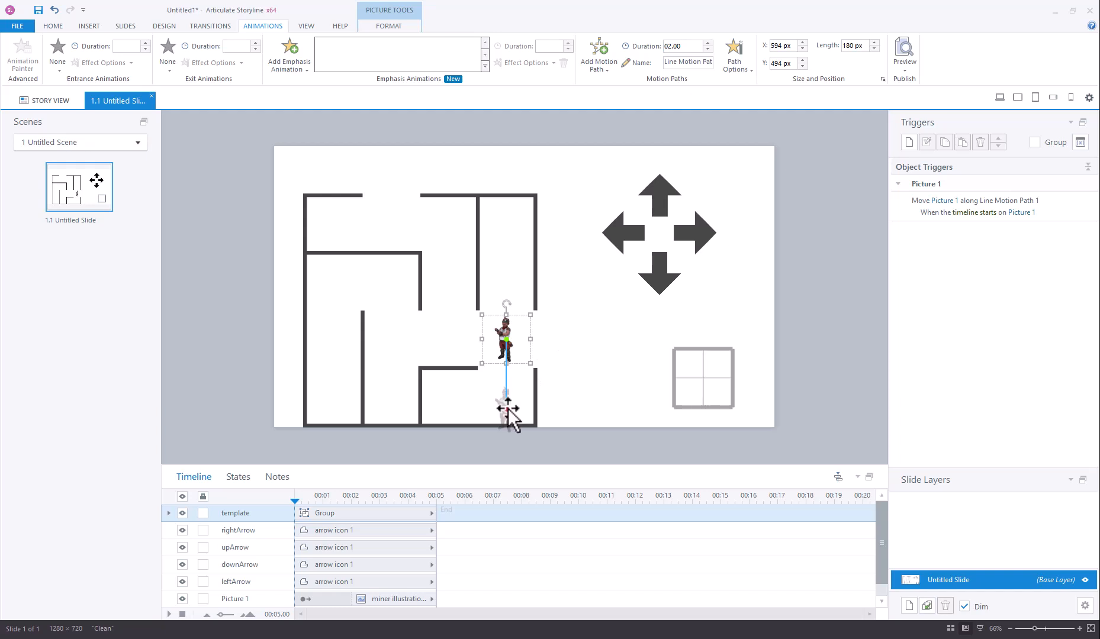
left_click_drag(507, 410, 455, 339)
right_click(477, 339)
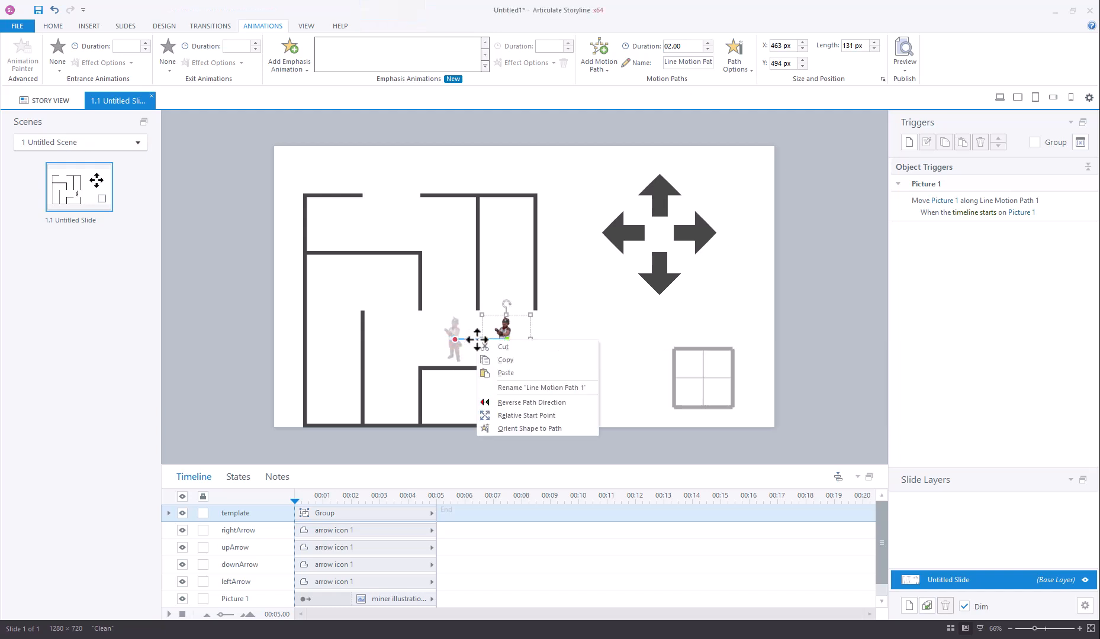
left_click(517, 415)
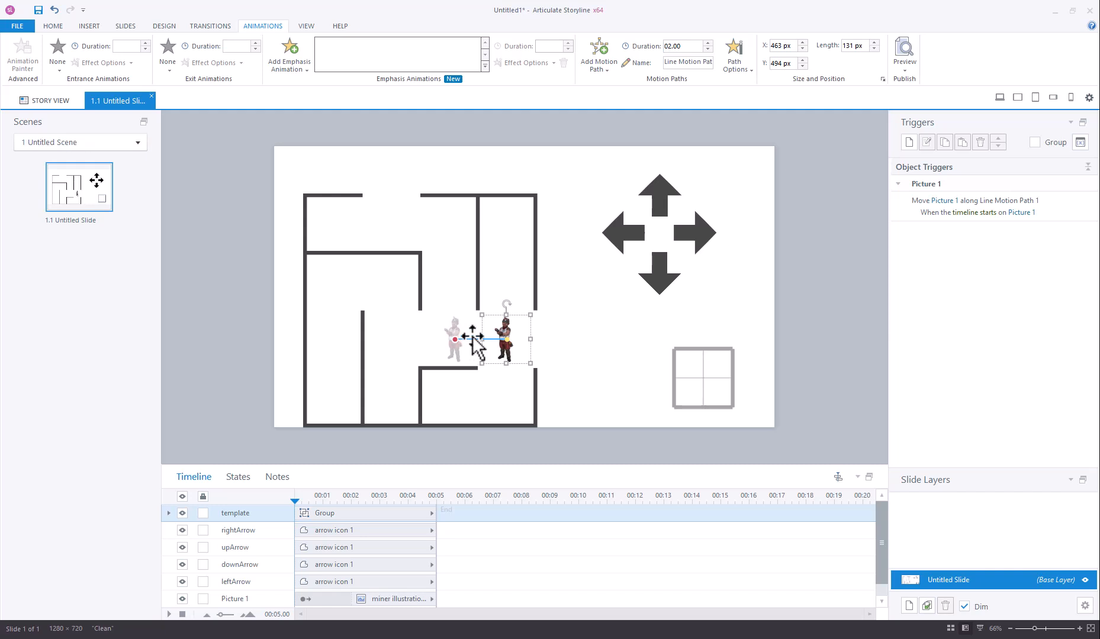
Step: Set the miner's motion path length to 145 px
left_click_drag(837, 45, 820, 44)
type("145")
key("Return")
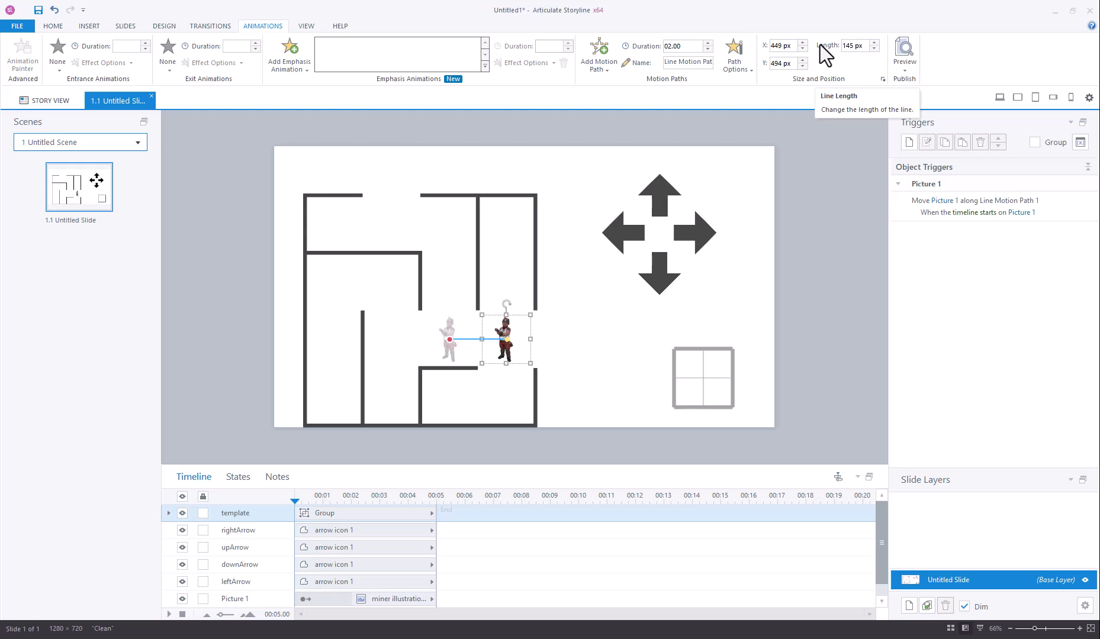
Step: Set the motion path's duration to 00.25 and name the path leftPath
left_click(708, 50)
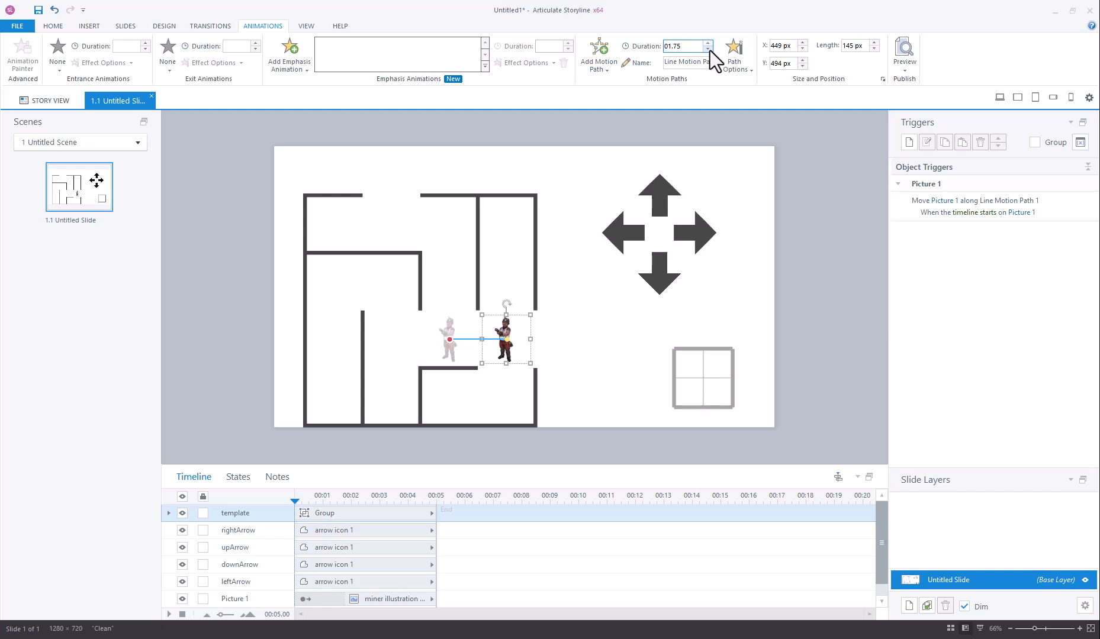
left_click(710, 51)
left_click(710, 51)
left_click(710, 51)
left_click(709, 51)
left_click(710, 51)
left_click(710, 51)
triple_click(691, 64)
type("leftPath")
key("Return")
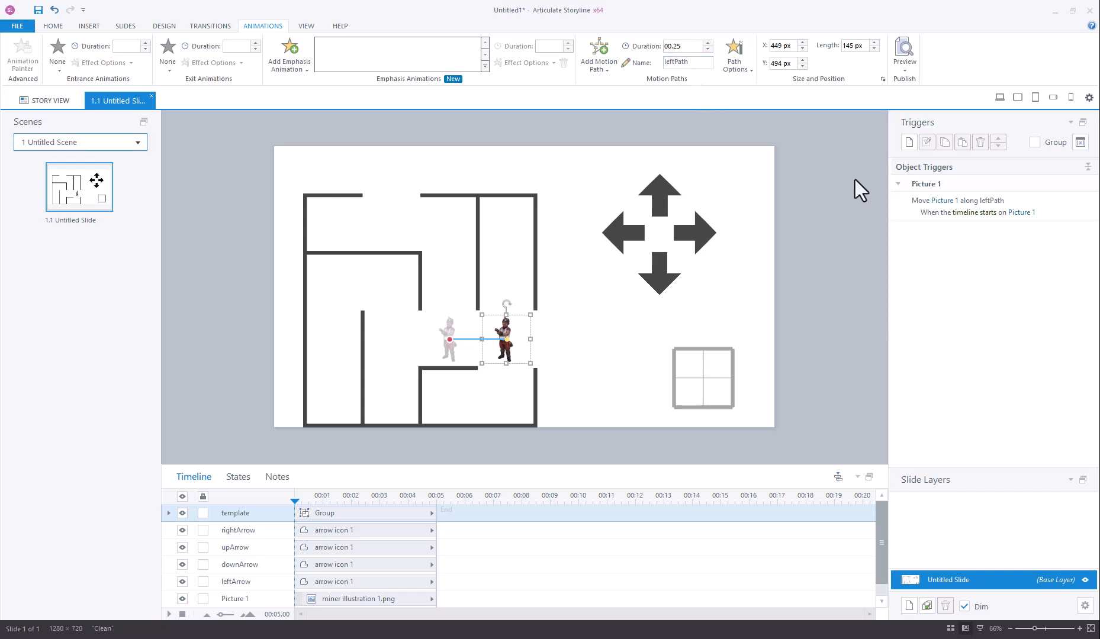
Step: Edit the leftPath motion trigger so the miner moves when the user clicks leftArrow
left_click(1039, 205)
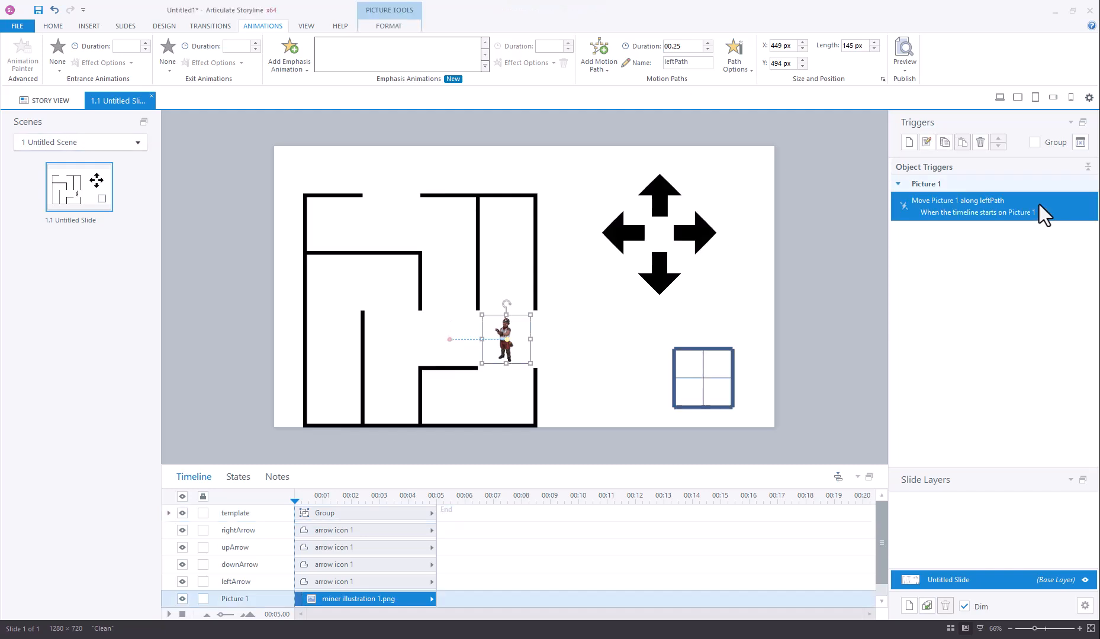
double_click(1062, 215)
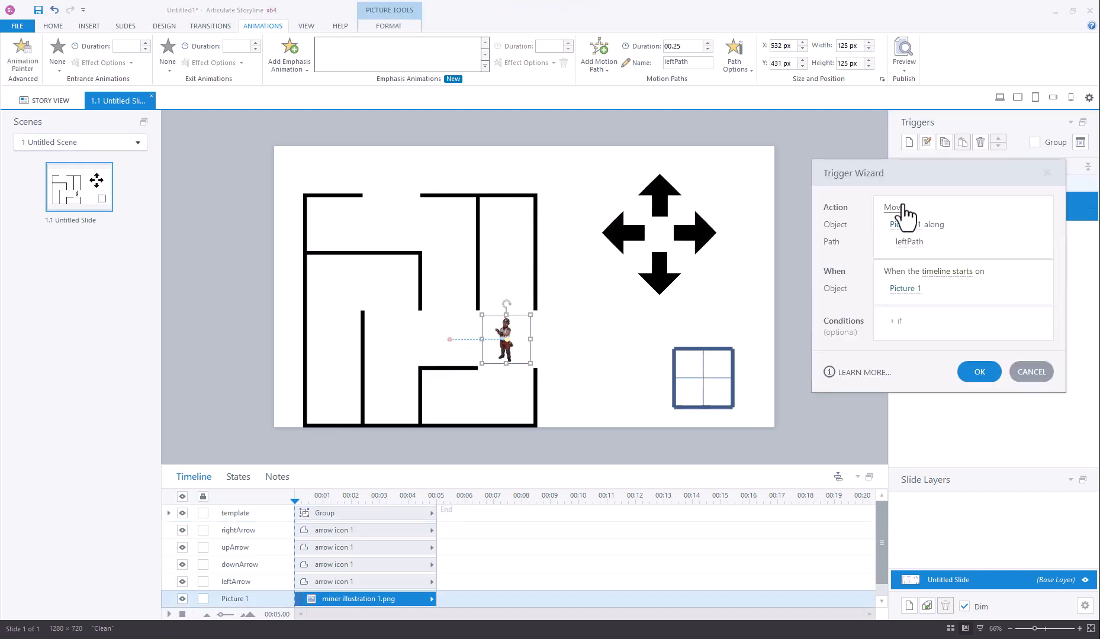
left_click(945, 272)
left_click(932, 296)
left_click(907, 289)
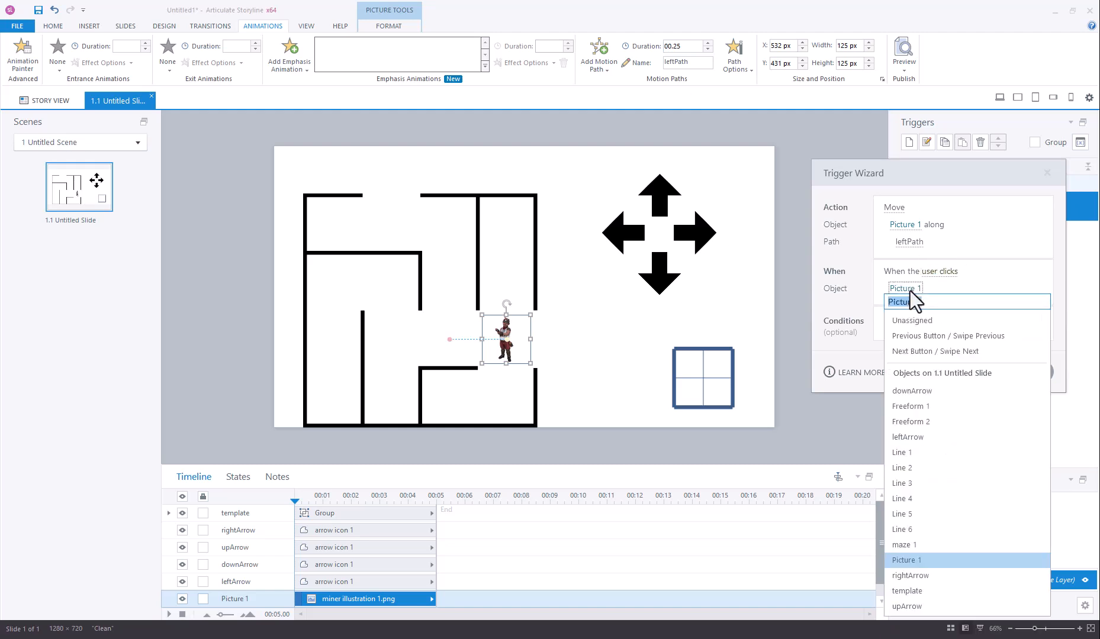
left_click(917, 433)
Step: Add a condition to the trigger using a new Number variable named position with default value 8
left_click(915, 320)
left_click(916, 366)
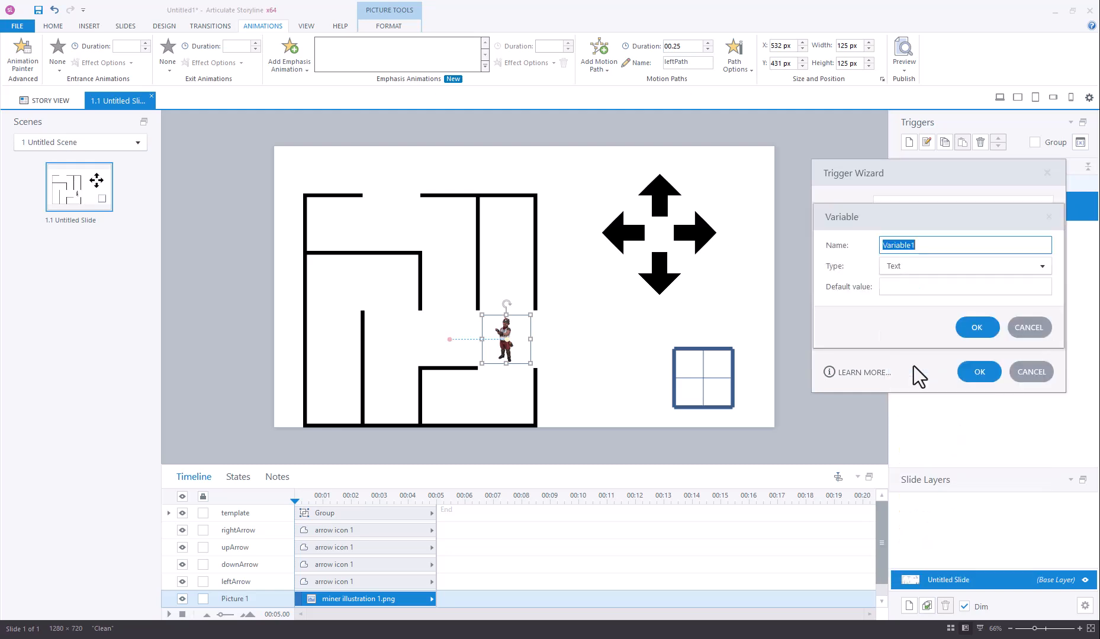
type("position")
key("Tab")
key("Down")
key("Tab")
key("Tab")
type("8")
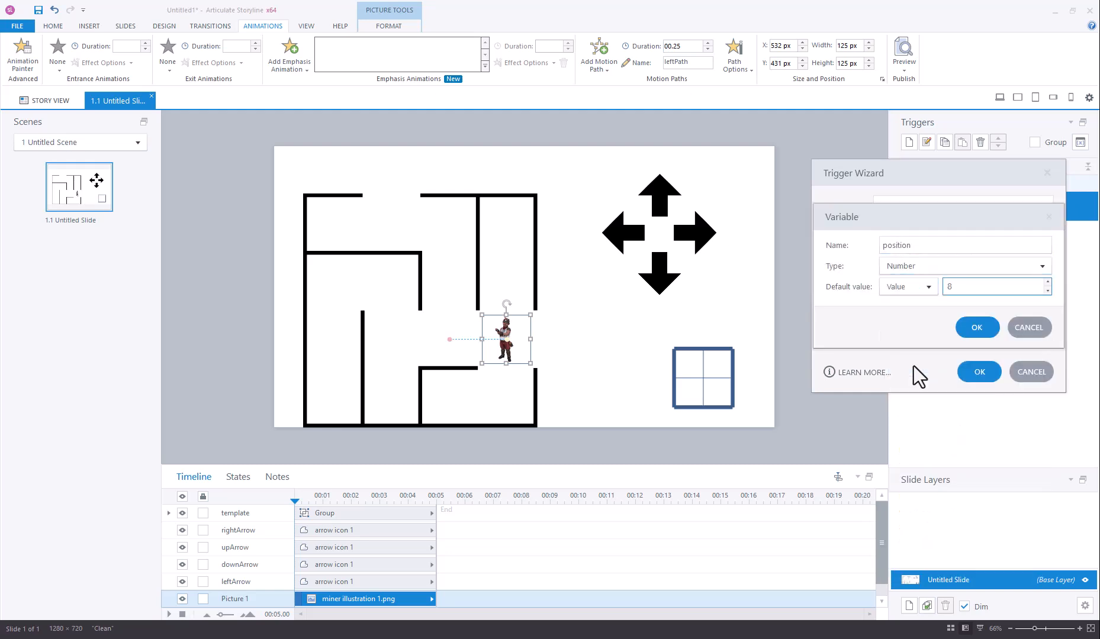
key("Tab")
key("Return")
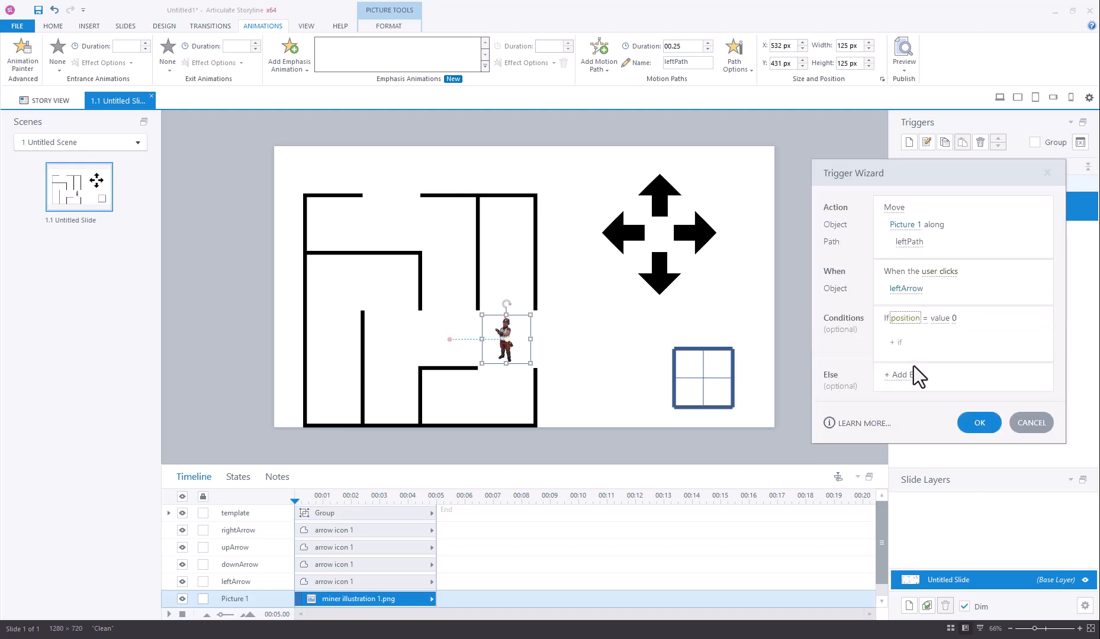
Step: Set the position condition's operator to not equal and duplicate the condition nine times
left_click(925, 318)
left_click(923, 429)
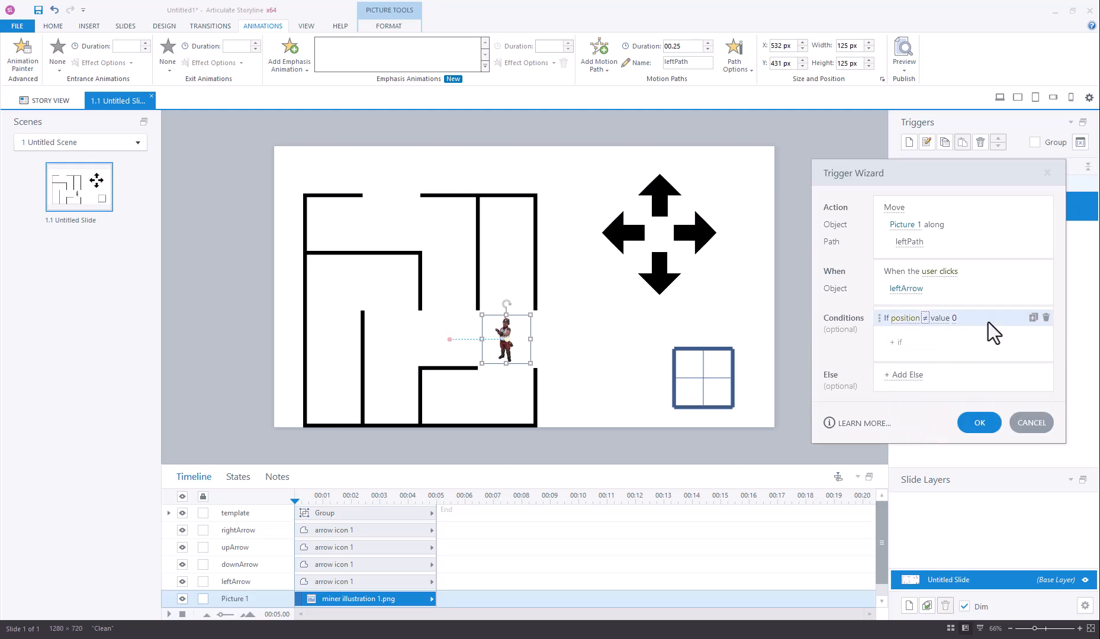
left_click(1033, 318)
left_click(1033, 318)
left_click(1033, 318)
left_click(1033, 317)
left_click(1033, 318)
left_click(1033, 318)
left_click(1033, 318)
left_click(1033, 318)
left_click(1033, 318)
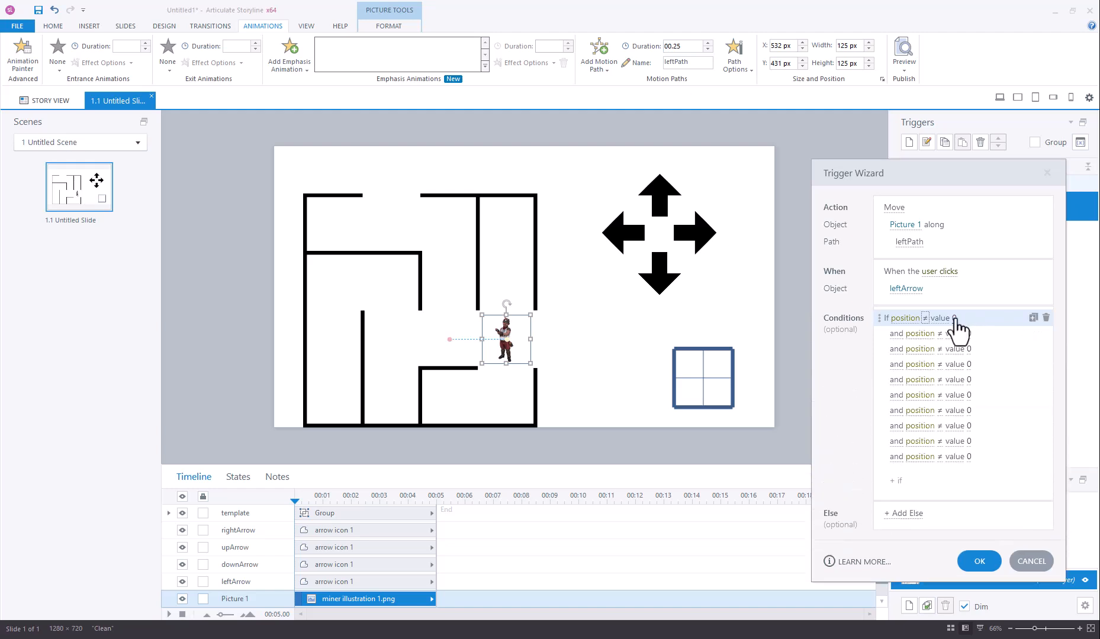
Step: Set the first five position conditions to the values 1, 2, 3, 5 and 6
left_click(954, 318)
type("1")
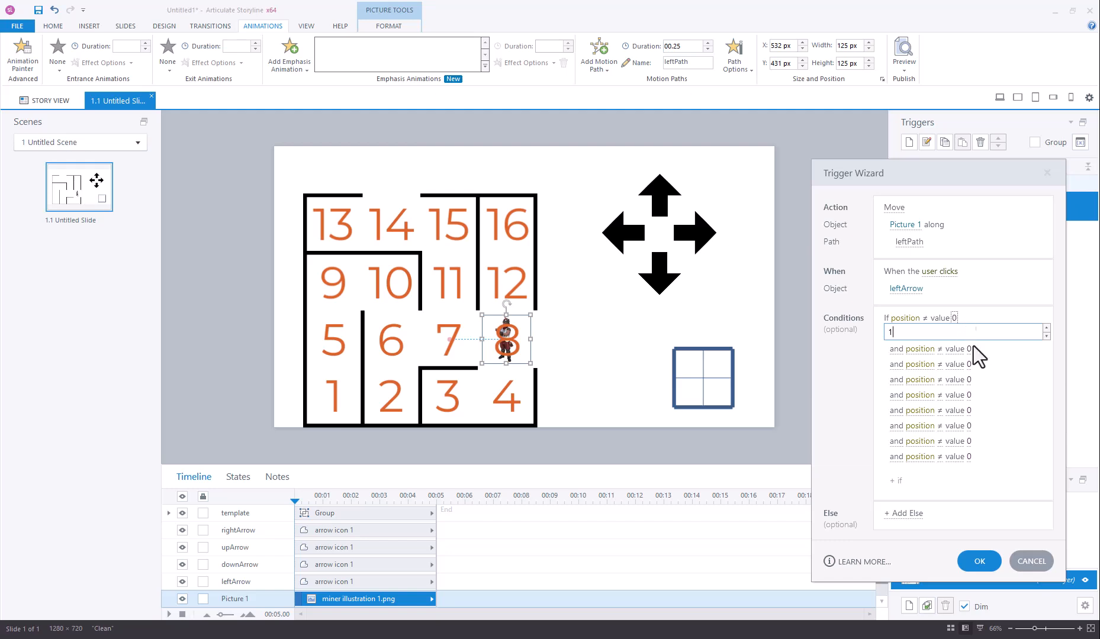
left_click(969, 350)
type("2")
key("Return")
left_click(970, 349)
type("3")
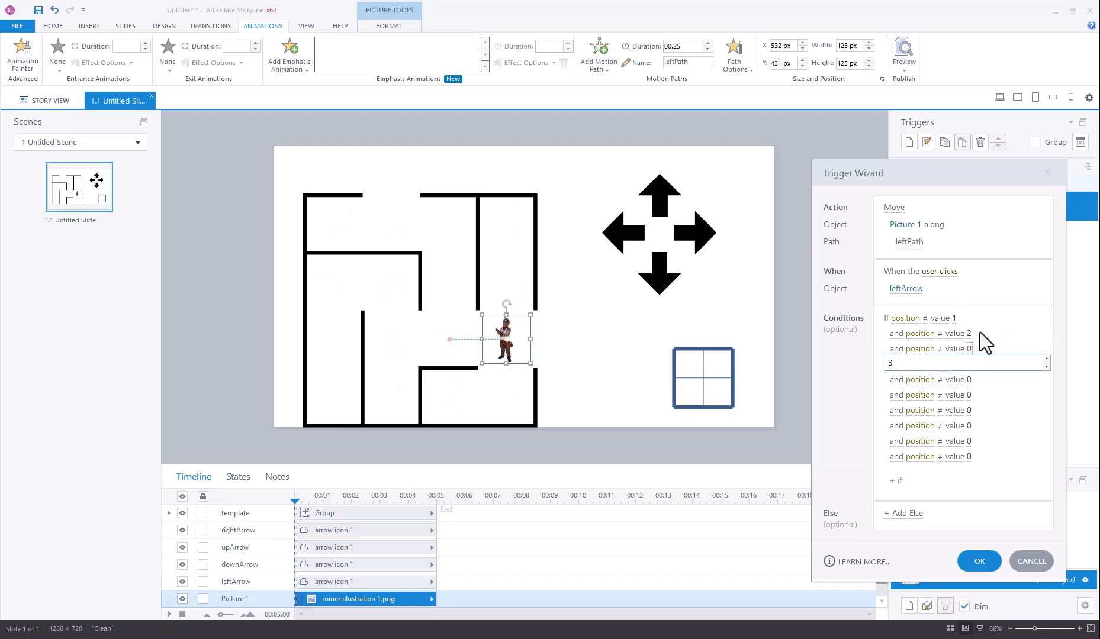
key("Return")
left_click(969, 364)
type("5")
key("Return")
left_click(970, 380)
type("6")
key("Return")
Step: Set the remaining five position conditions to 9, 11, 12, 13 and 16, and save the trigger
left_click(969, 395)
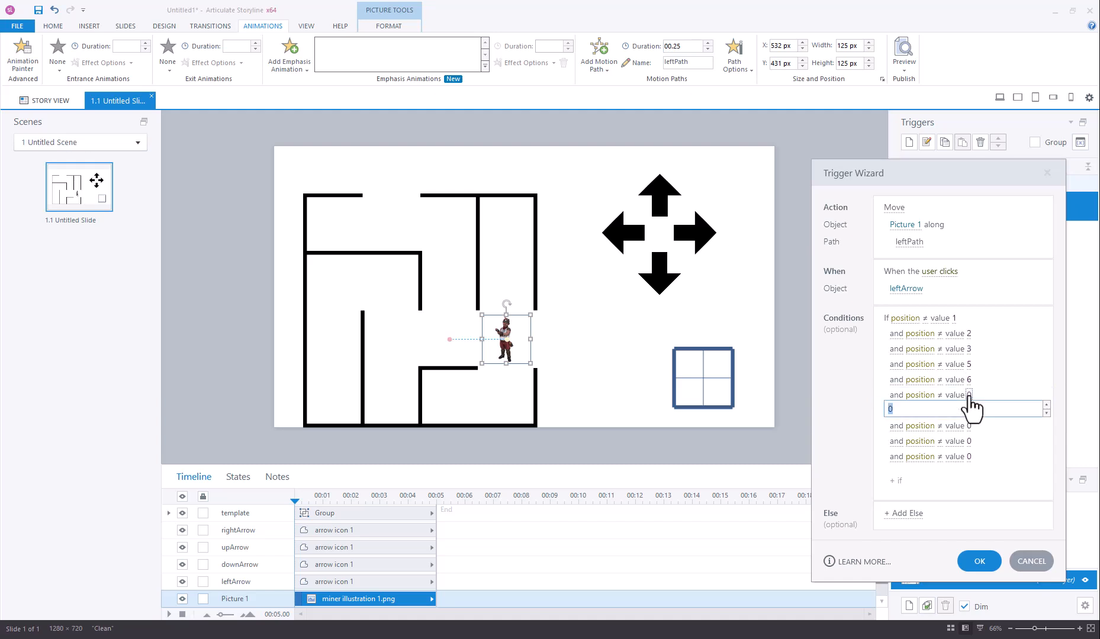
type("9")
key("Return")
left_click(969, 411)
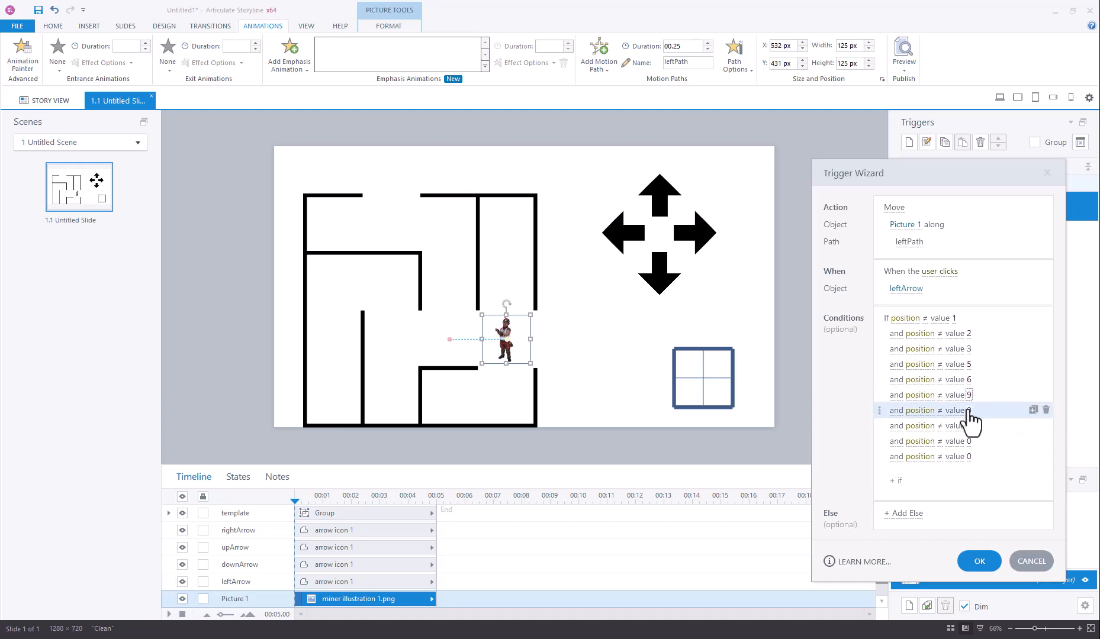
type("11")
key("Return")
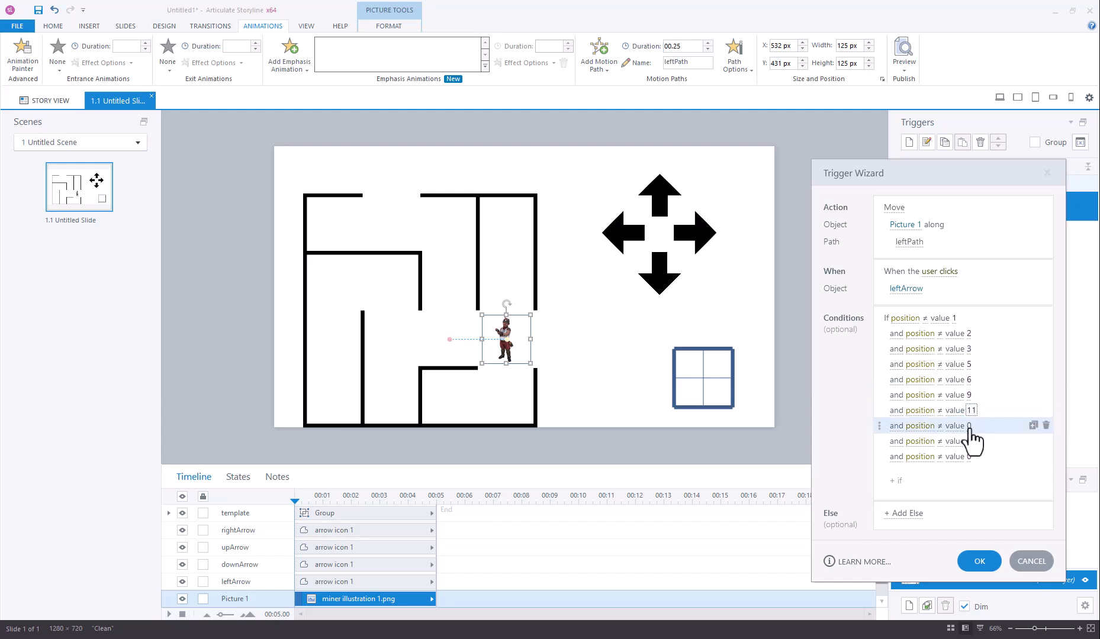
left_click(969, 426)
type("12")
key("Return")
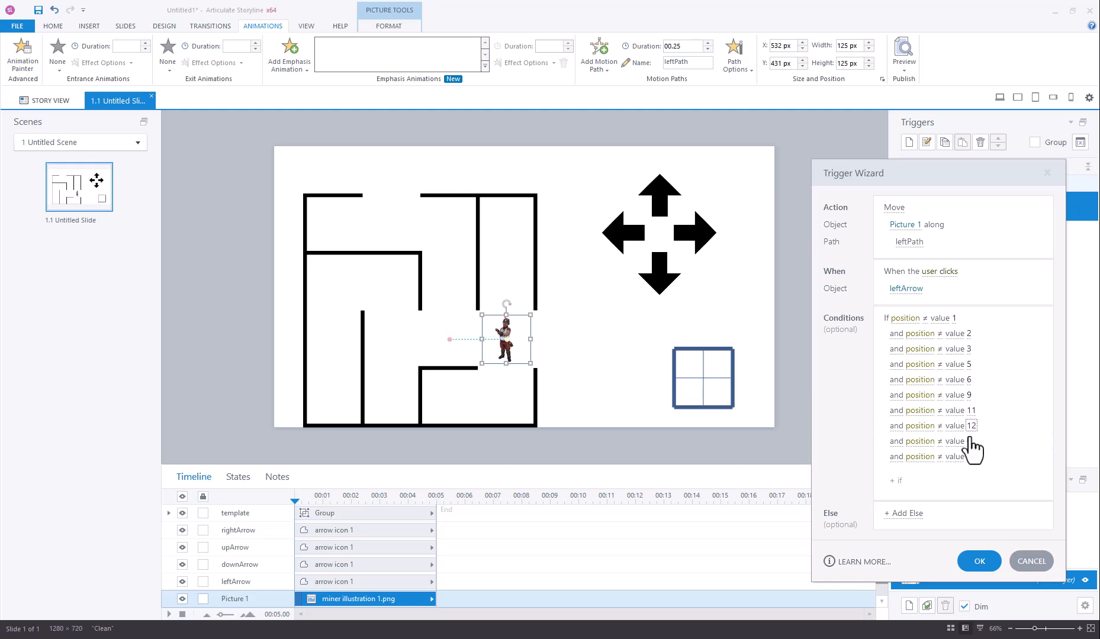
left_click(970, 441)
type("13")
key("Return")
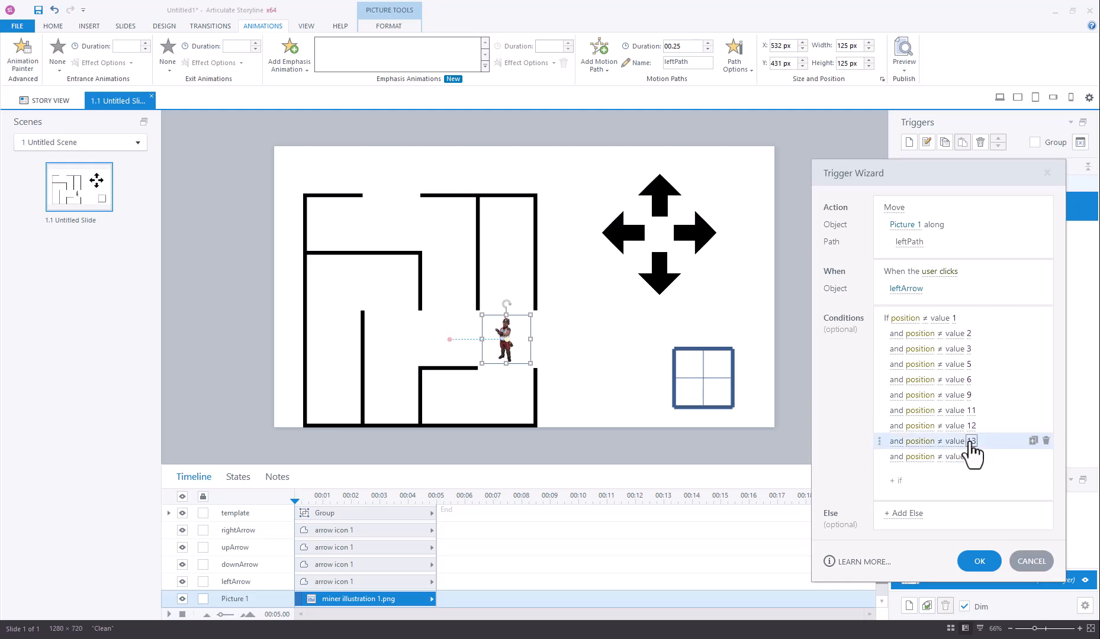
left_click(969, 456)
type("16")
key("Return")
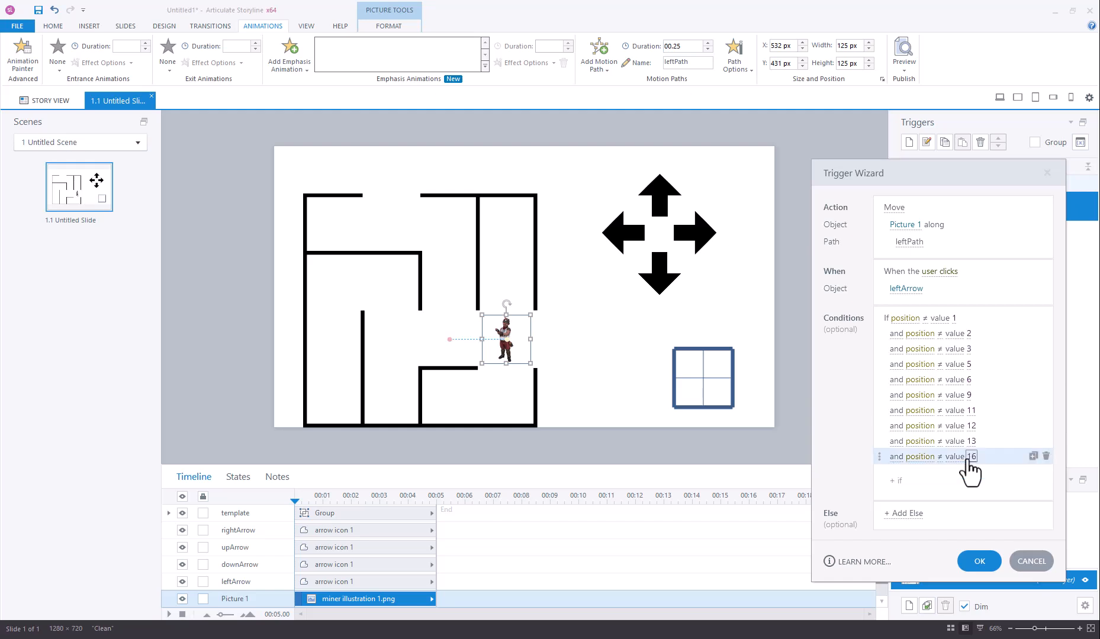
left_click(978, 561)
Step: Copy the leftArrow move trigger with its conditions and paste it onto the miner
right_click(1030, 279)
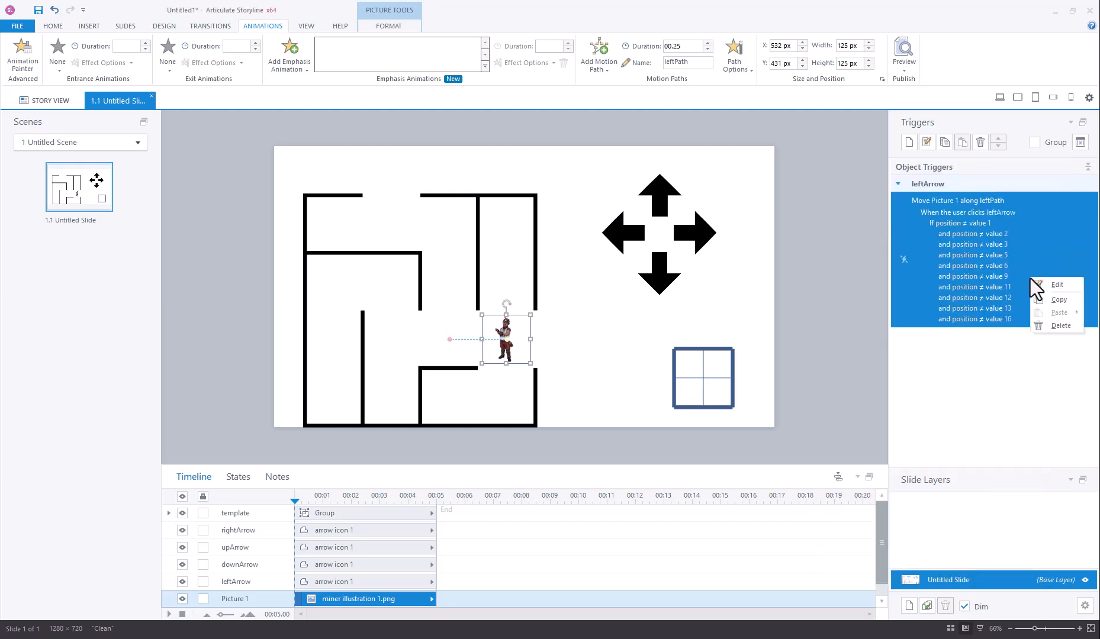
left_click(1051, 308)
key("ctrl+v")
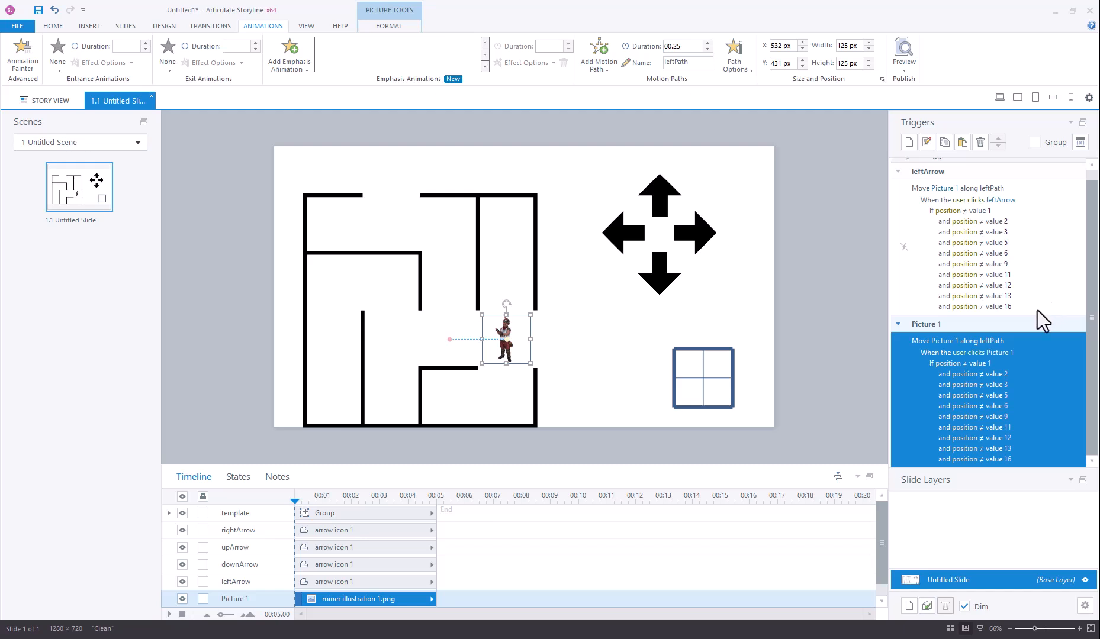
Step: Change the pasted trigger's action to Adjust variable, subtracting value 1 from position
right_click(1028, 358)
left_click(1055, 371)
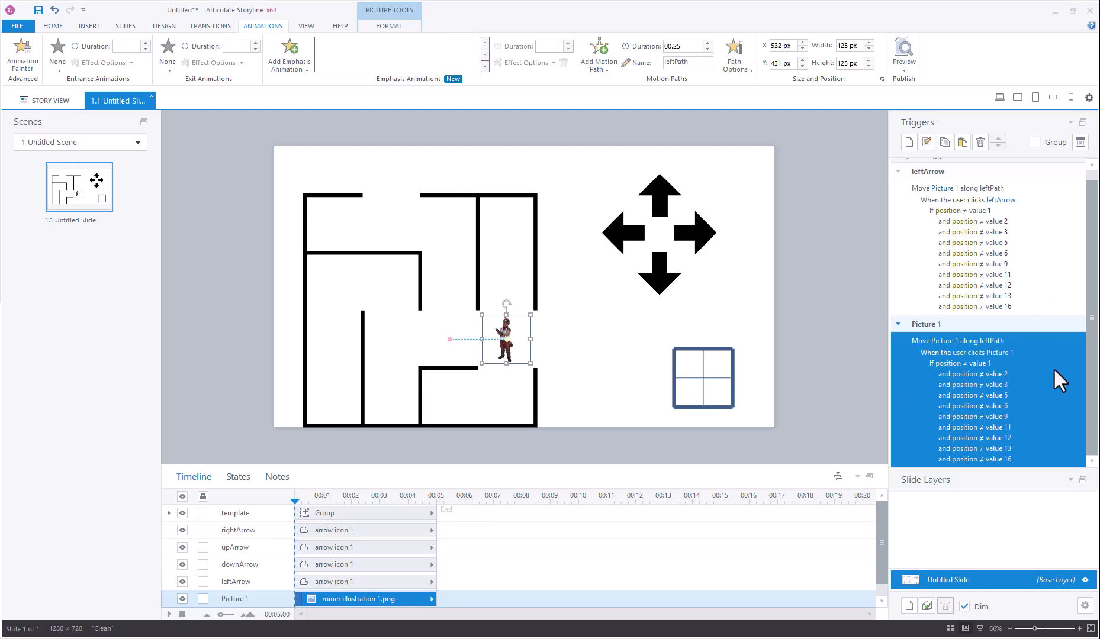
left_click(897, 208)
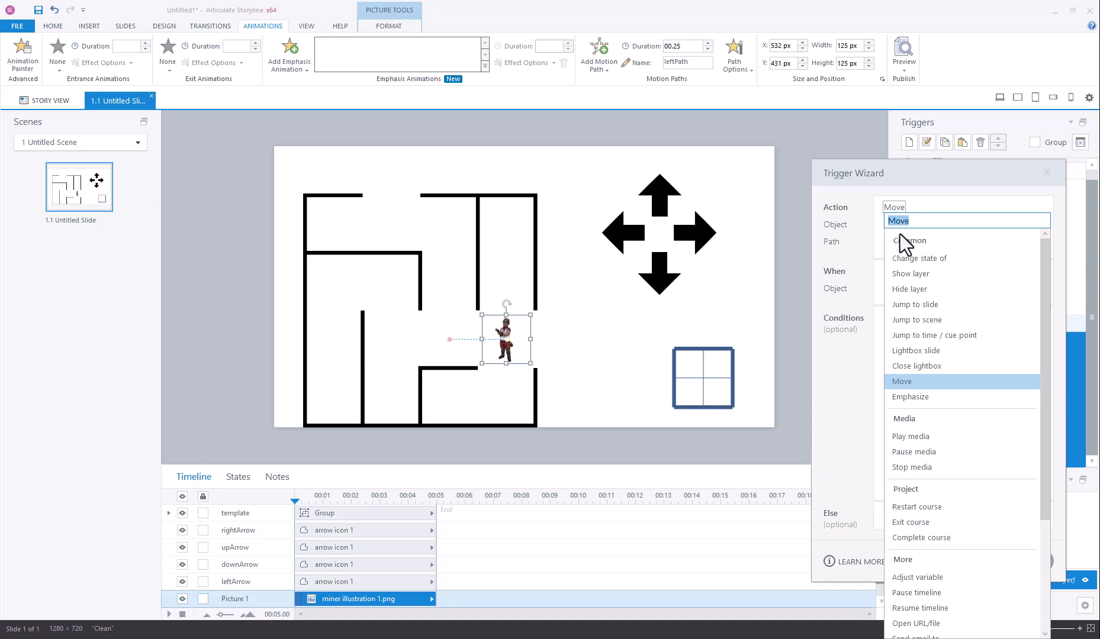
left_click(917, 578)
left_click(897, 232)
left_click(905, 257)
left_click(946, 225)
type("1")
Step: Make the subtract trigger run when the user clicks leftArrow, and save it
left_click(909, 272)
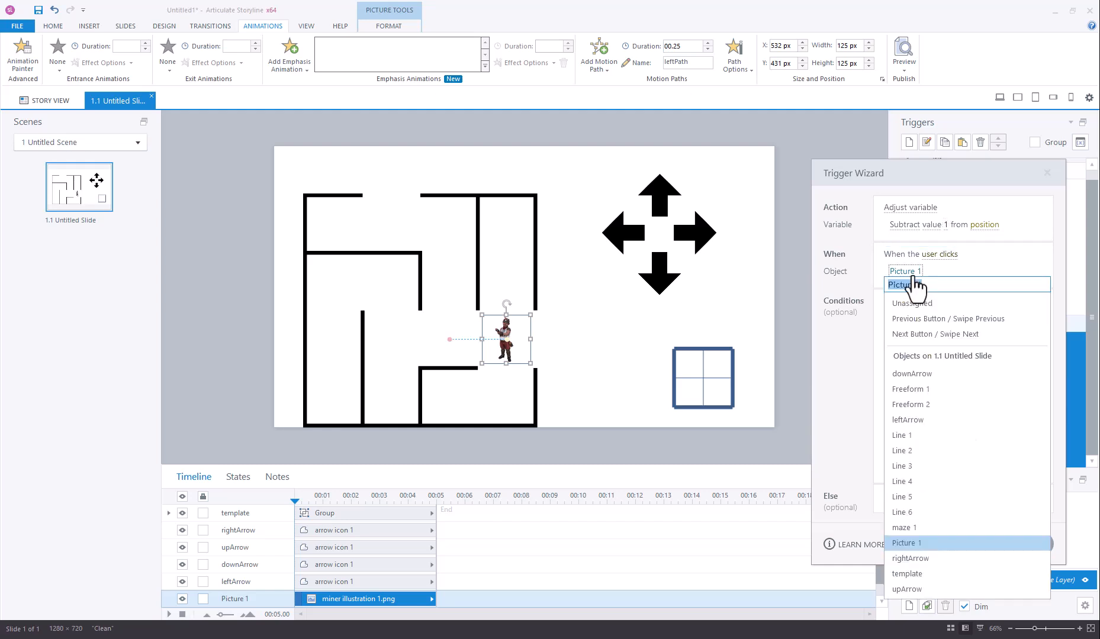
left_click(916, 418)
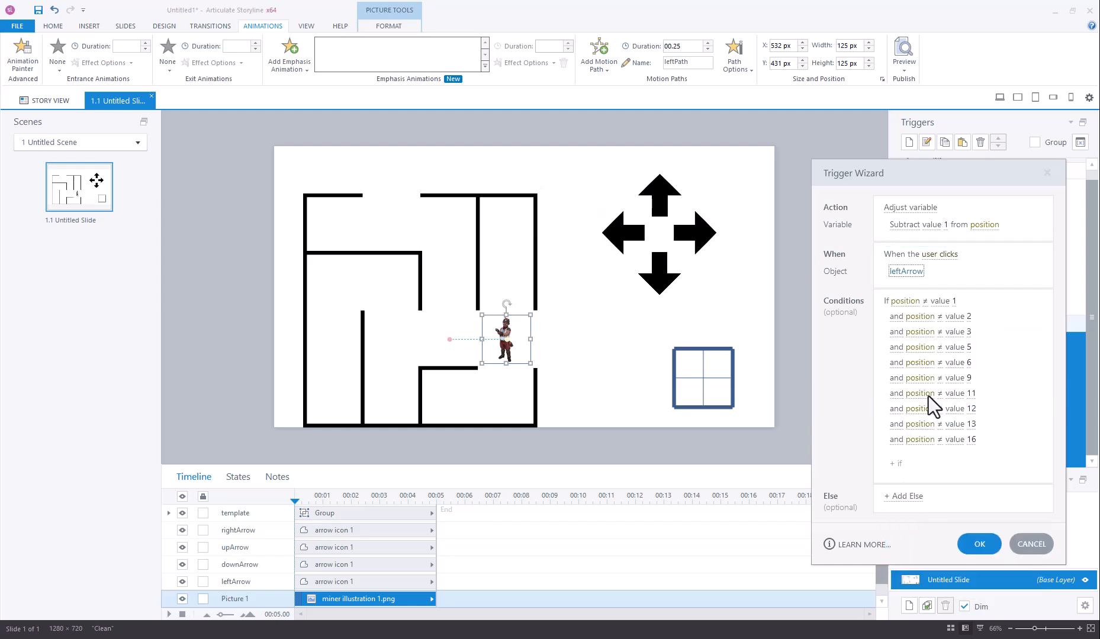
left_click(983, 547)
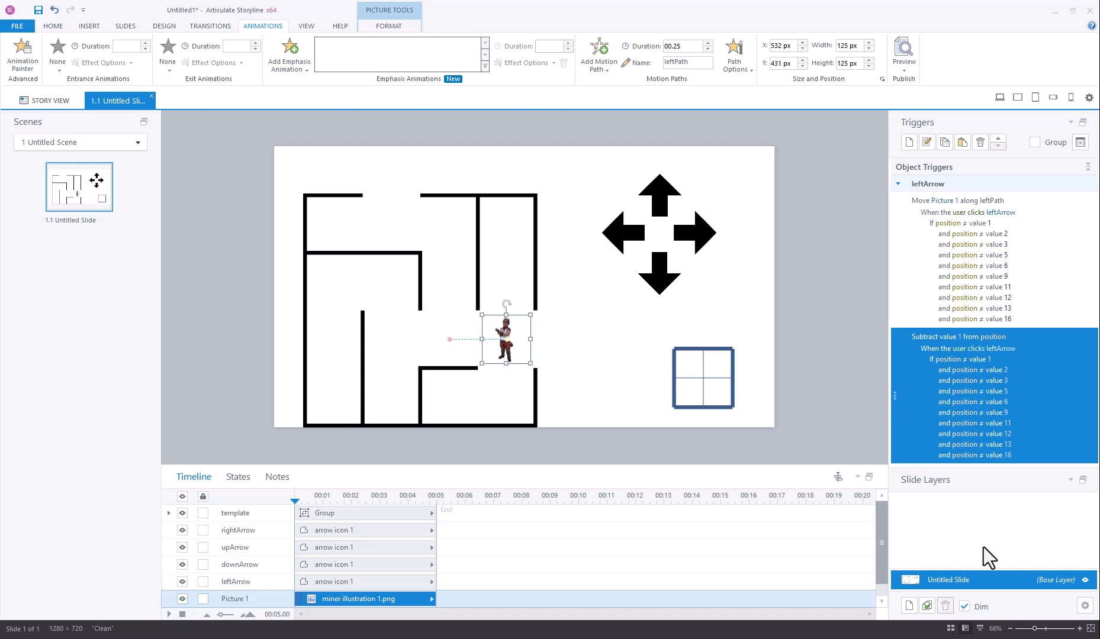
Step: Add a downward Lines motion path to the miner and name it downPath
left_click(599, 54)
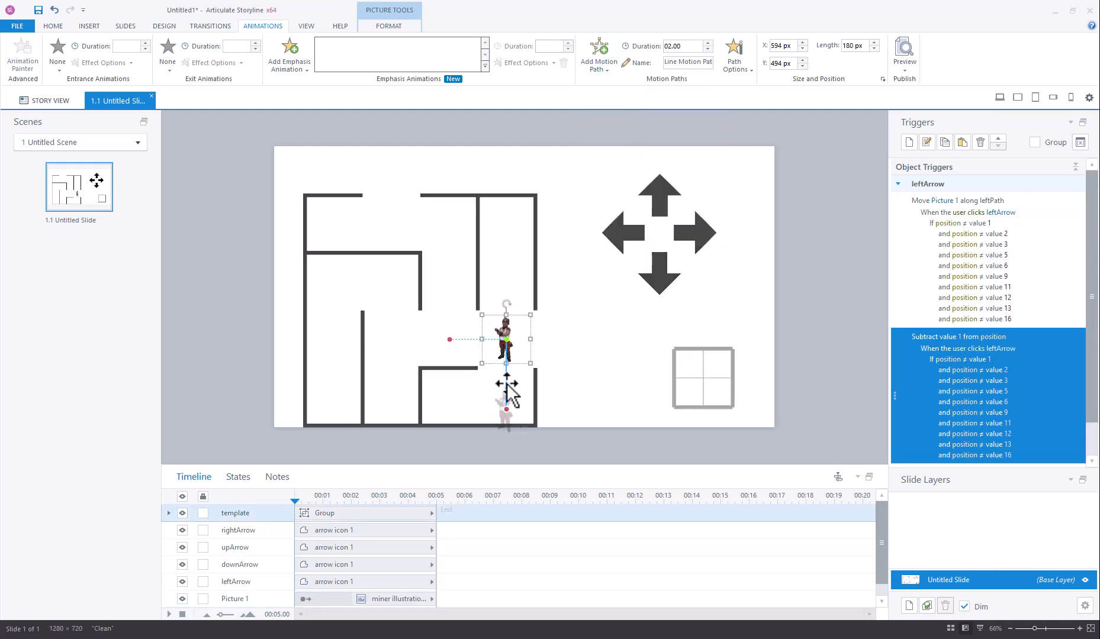
left_click(688, 62)
type("downPath")
Step: Create a trigger moving the miner along downPath when downArrow is clicked, if position is not 1, 2, 3, 4, 7, 13 or 14
double_click(1068, 452)
left_click(940, 271)
left_click(925, 319)
left_click(925, 427)
left_click(955, 318)
type("1")
left_click(969, 333)
type("2")
left_click(979, 514)
Step: Create a downArrow click trigger that subtracts 4 from position, with the same conditions as the downPath trigger
left_click(1056, 214)
left_click(916, 366)
left_click(896, 225)
left_click(946, 225)
type("1")
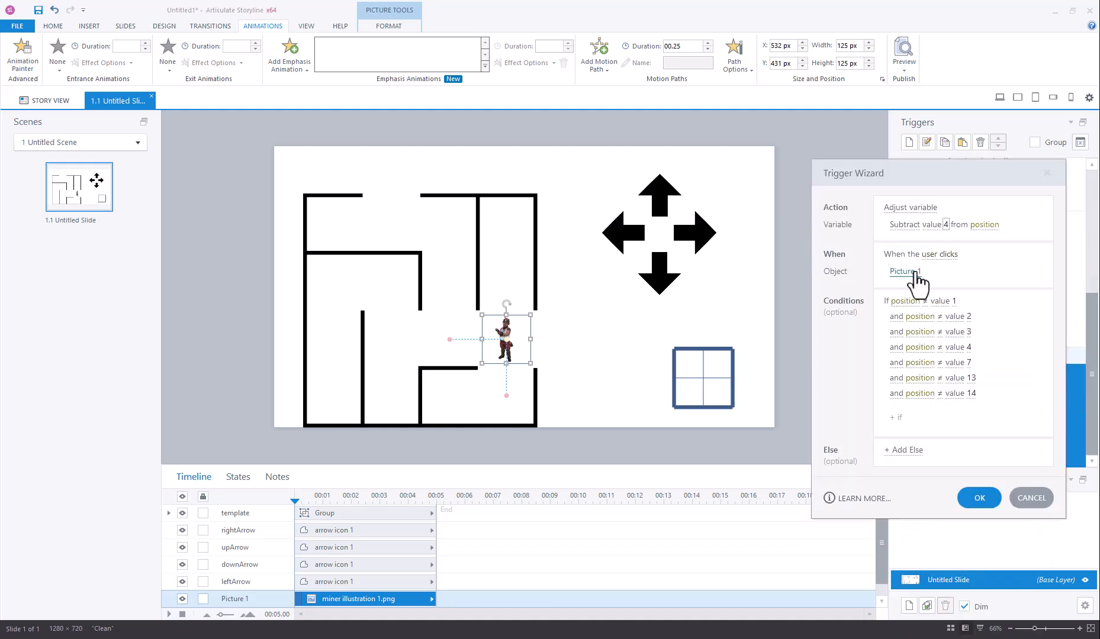
left_click(905, 271)
left_click(979, 498)
Step: Add motion paths pointing right and up to the miner, naming the right one rightPath
left_click(597, 69)
left_click(688, 62)
type("rightPath")
key("Escape")
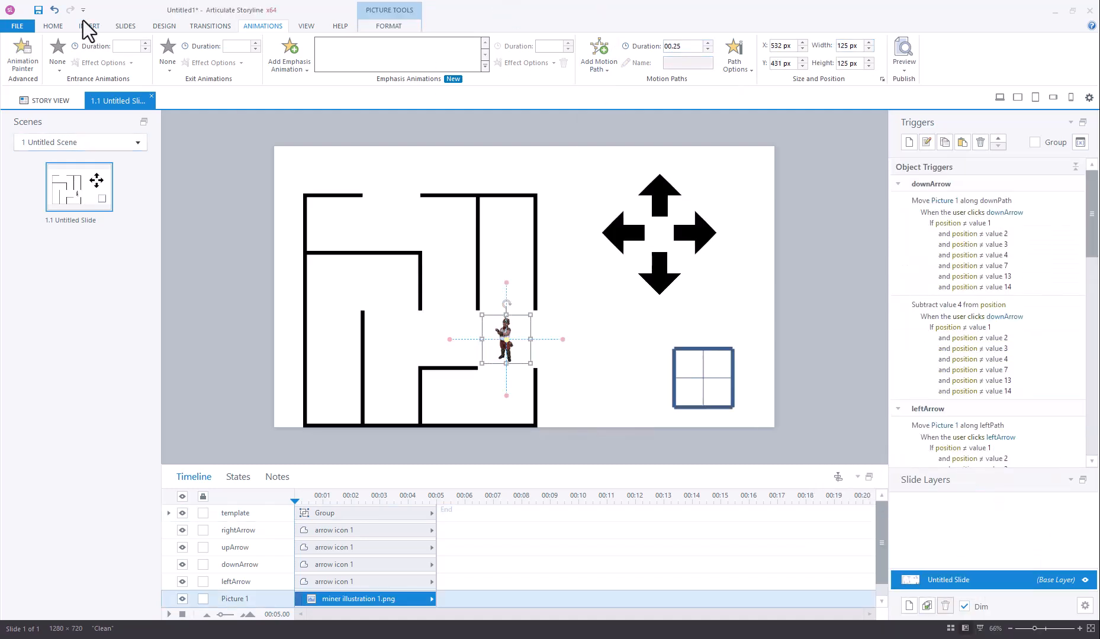
Step: Insert a text box between the maze and the arrows containing the variable reference %position%
left_click(83, 23)
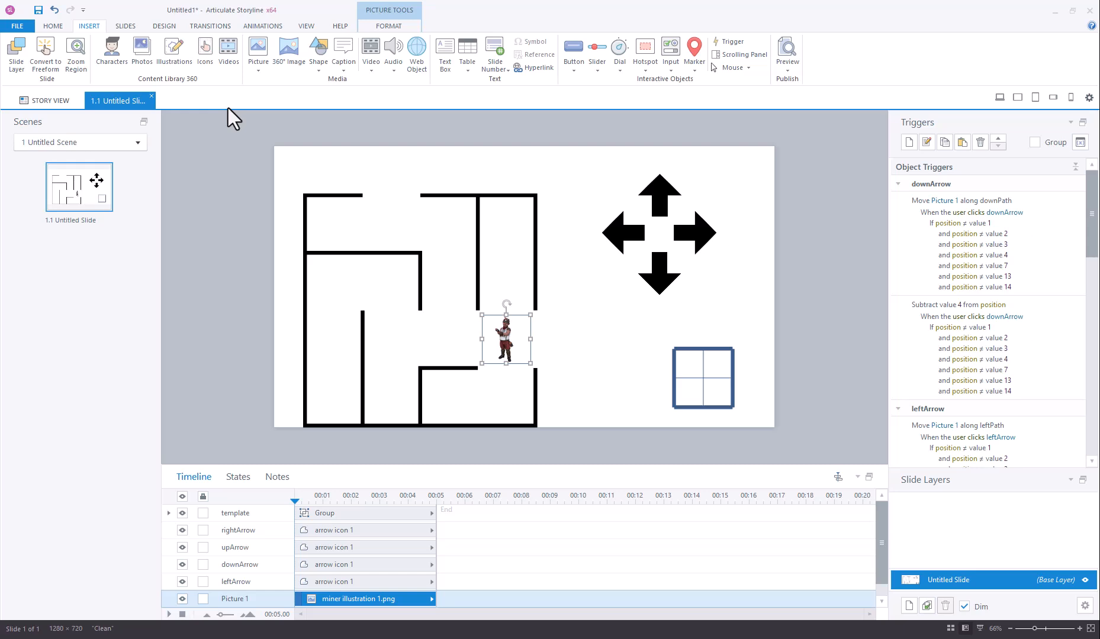
left_click(446, 45)
left_click_drag(551, 168, 615, 196)
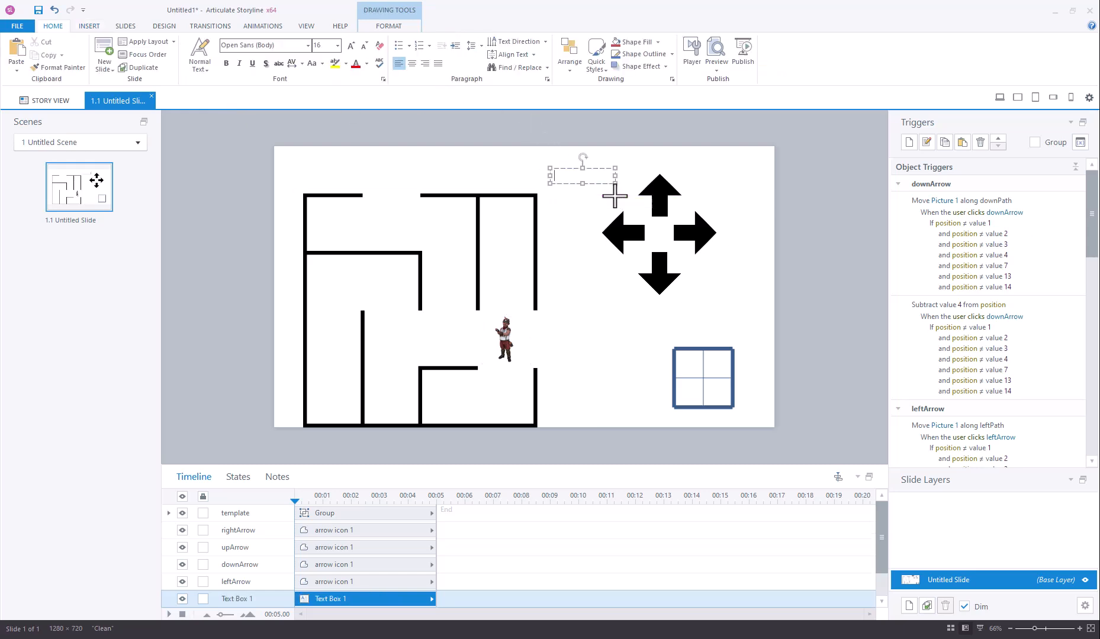
type("%position%")
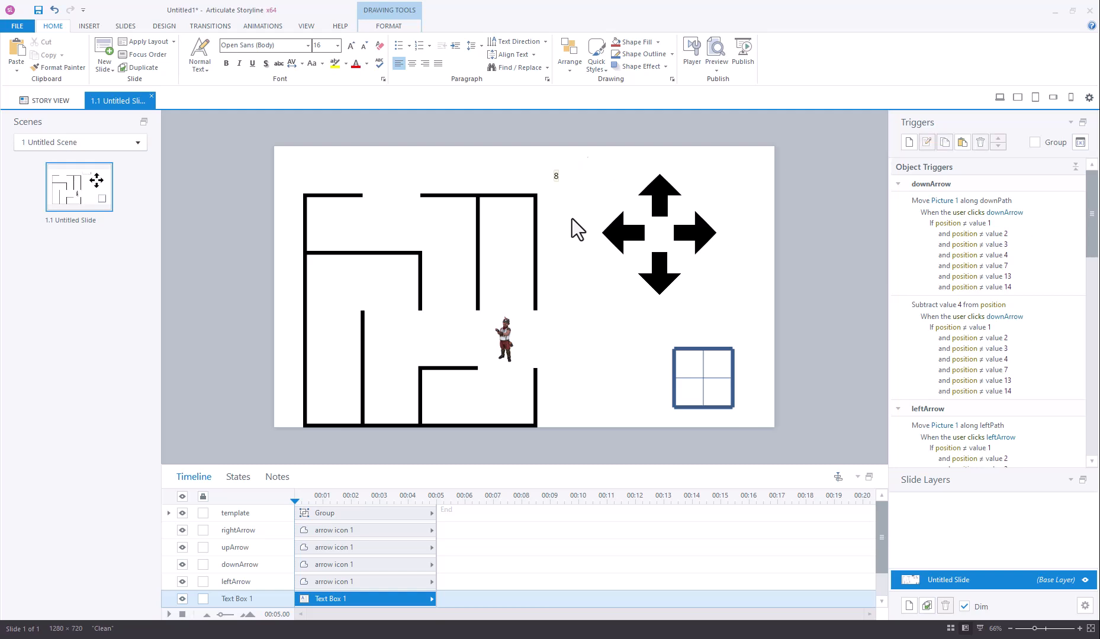
left_click(573, 230)
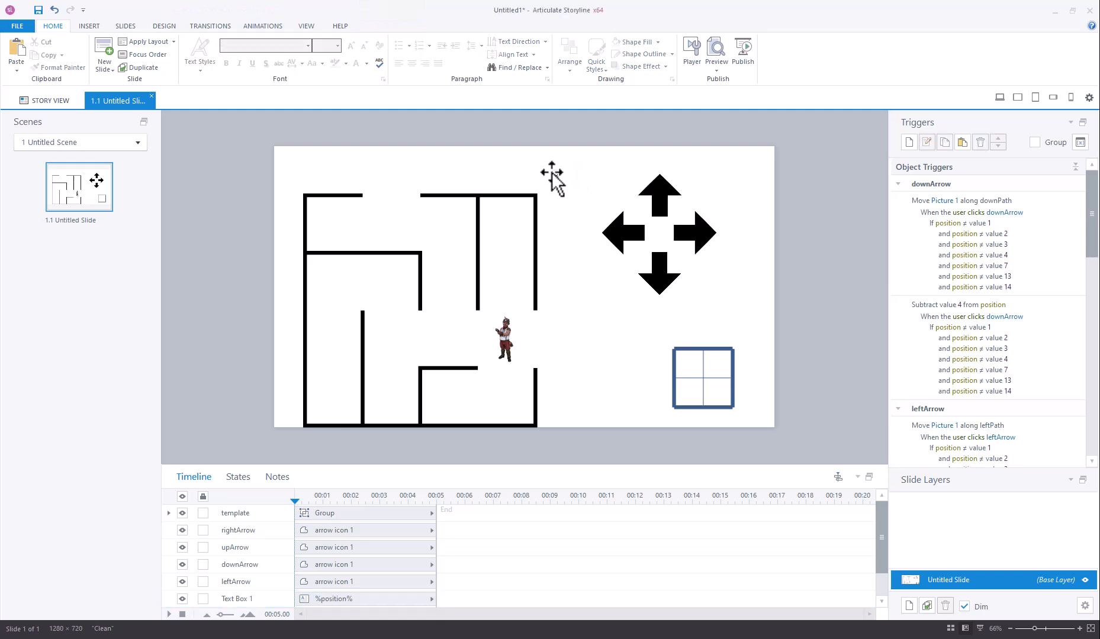
Step: Increase the font size of the %position% text box
left_click(553, 177)
left_click(337, 45)
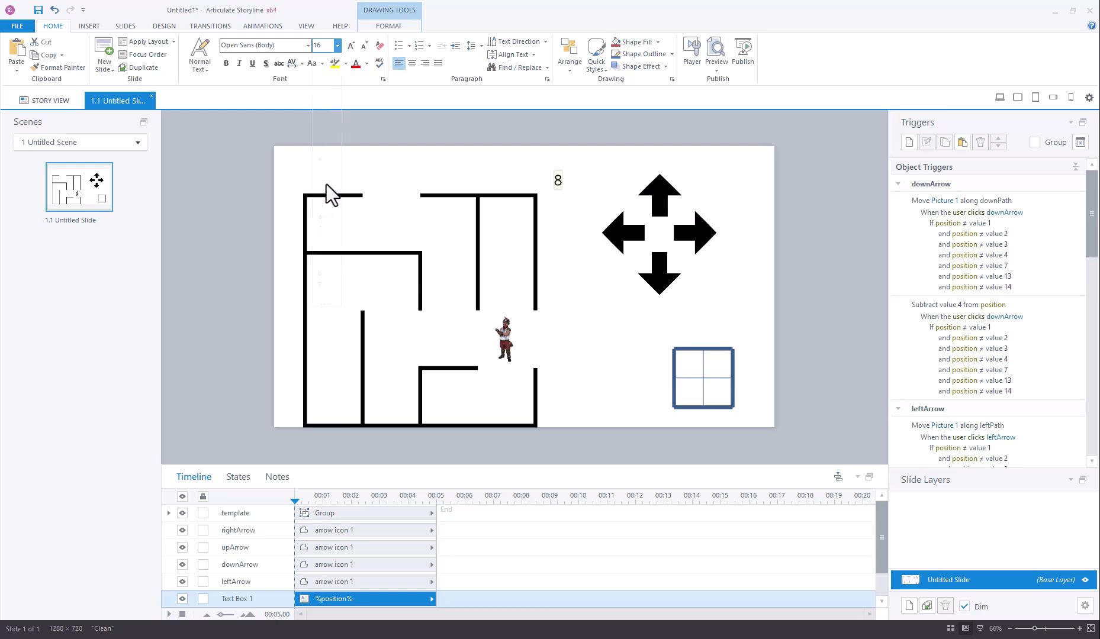
left_click(322, 184)
left_click(736, 210)
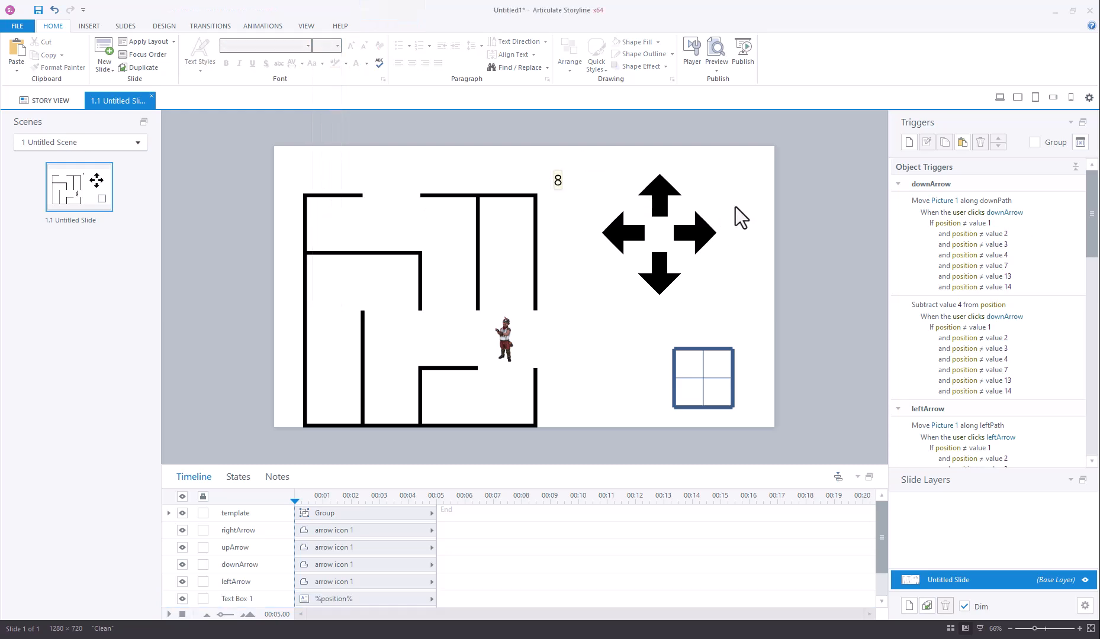
Step: Ungroup the template square and move its left line into the maze's right wall gap beside the miner
left_click(673, 361)
right_click(675, 364)
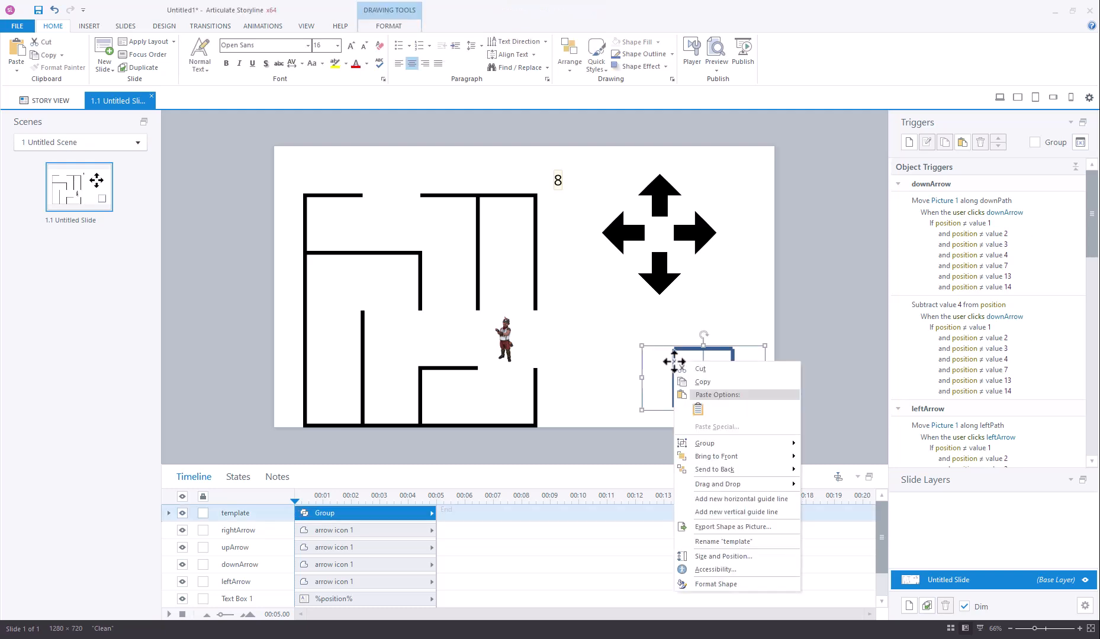
left_click(825, 473)
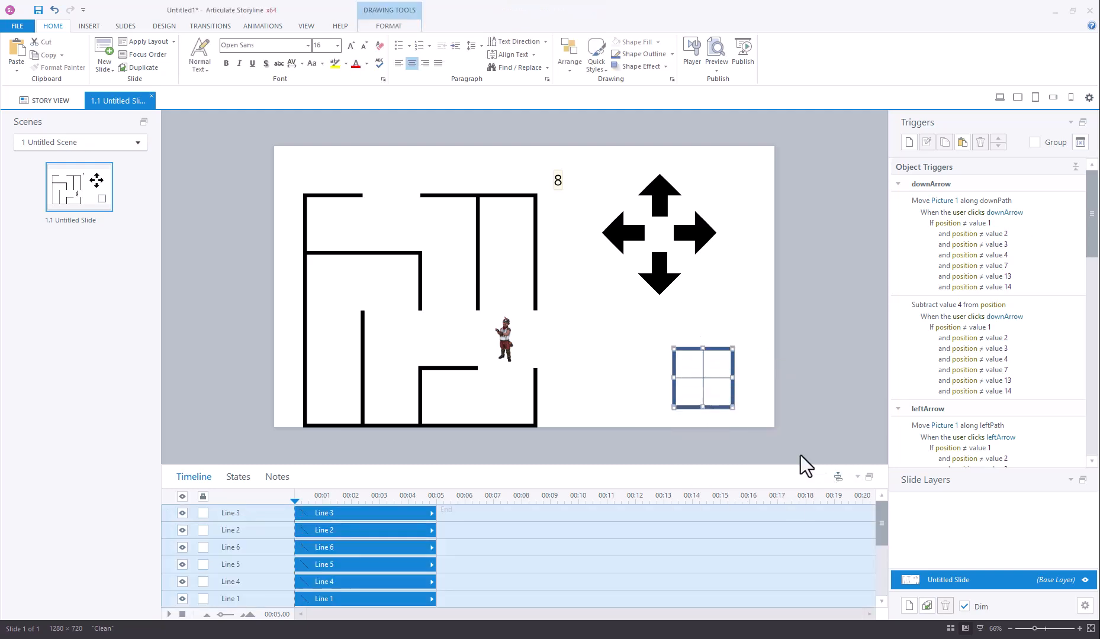
left_click_drag(673, 361, 535, 322)
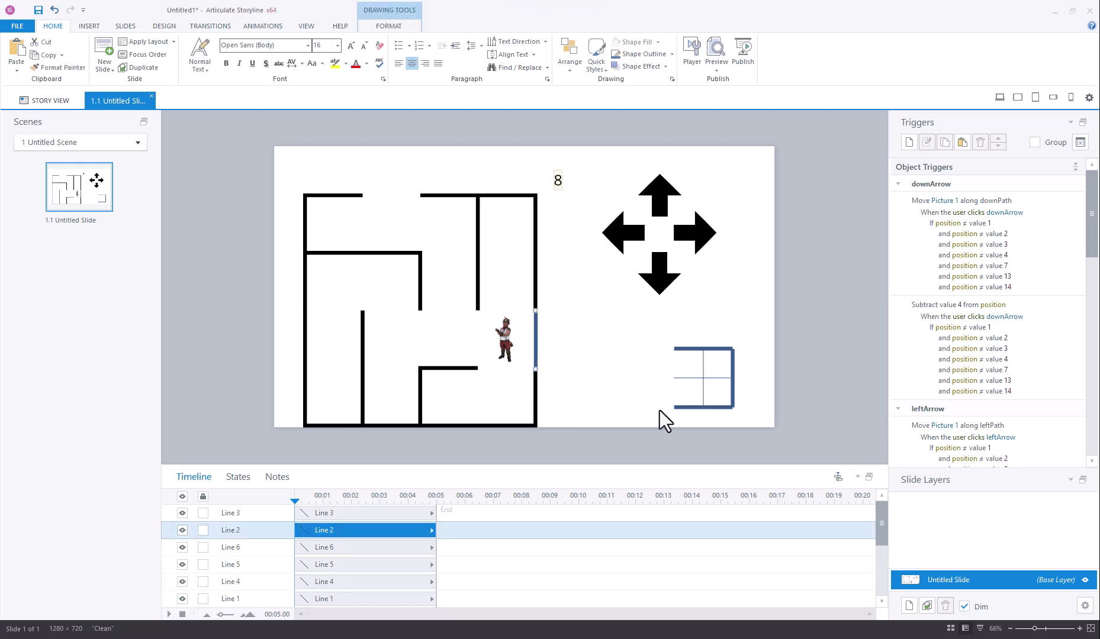
Step: Recolour the line filling the maze's right wall gap beside the miner to black
left_click(577, 367)
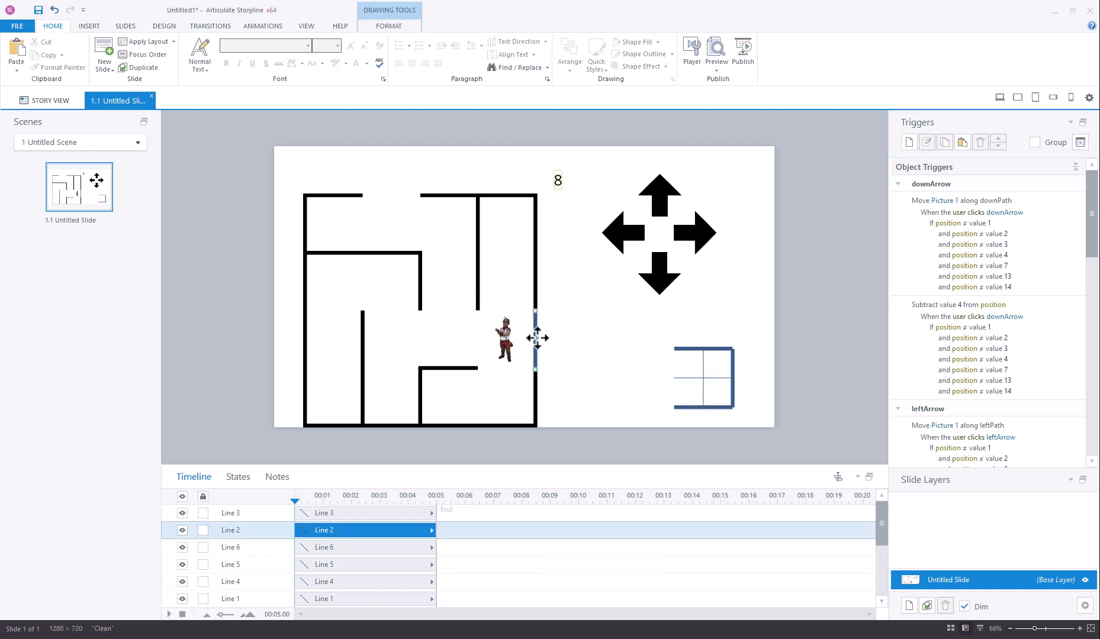
right_click(535, 337)
left_click(588, 585)
left_click(698, 204)
left_click(845, 240)
left_click(841, 400)
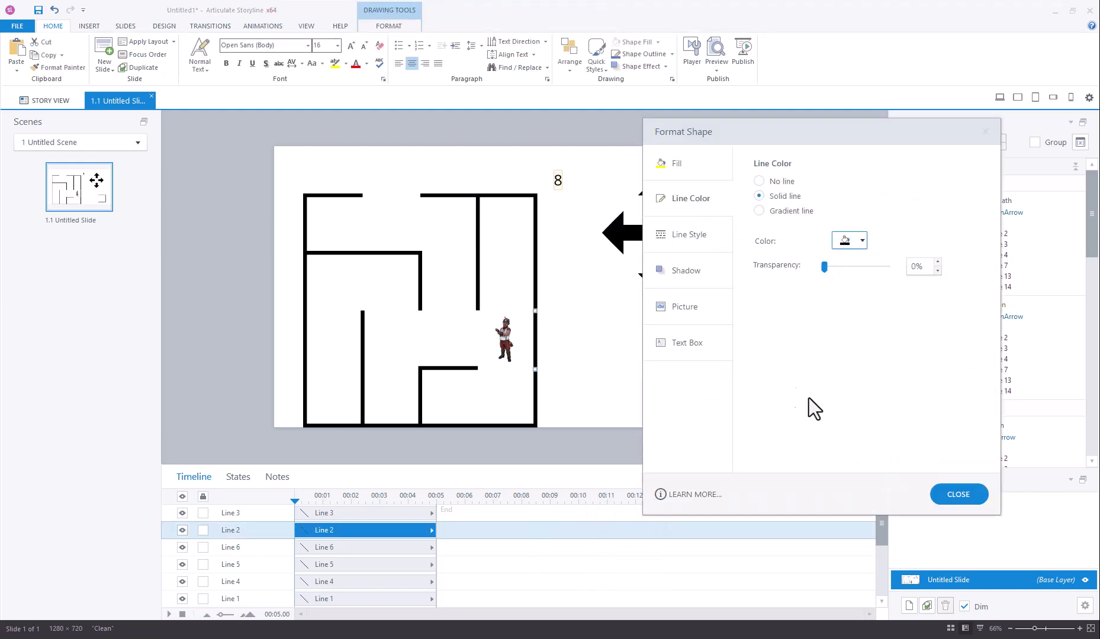
left_click(953, 495)
Step: Delete the leftover blue template square and its inner lines below the arrows
left_click(634, 334)
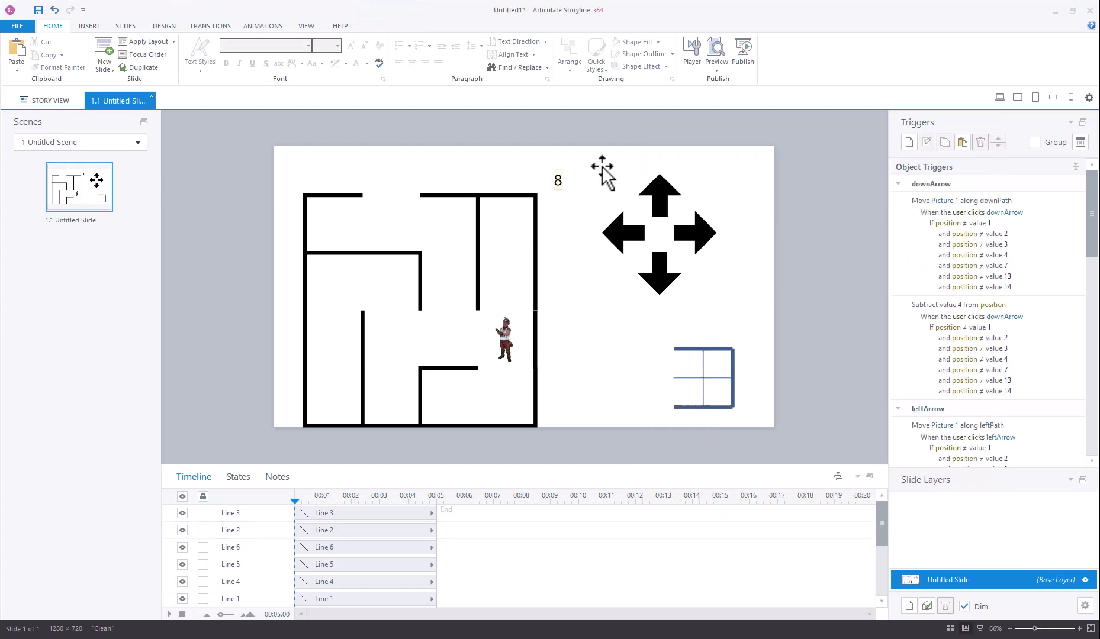
left_click_drag(713, 396, 758, 428)
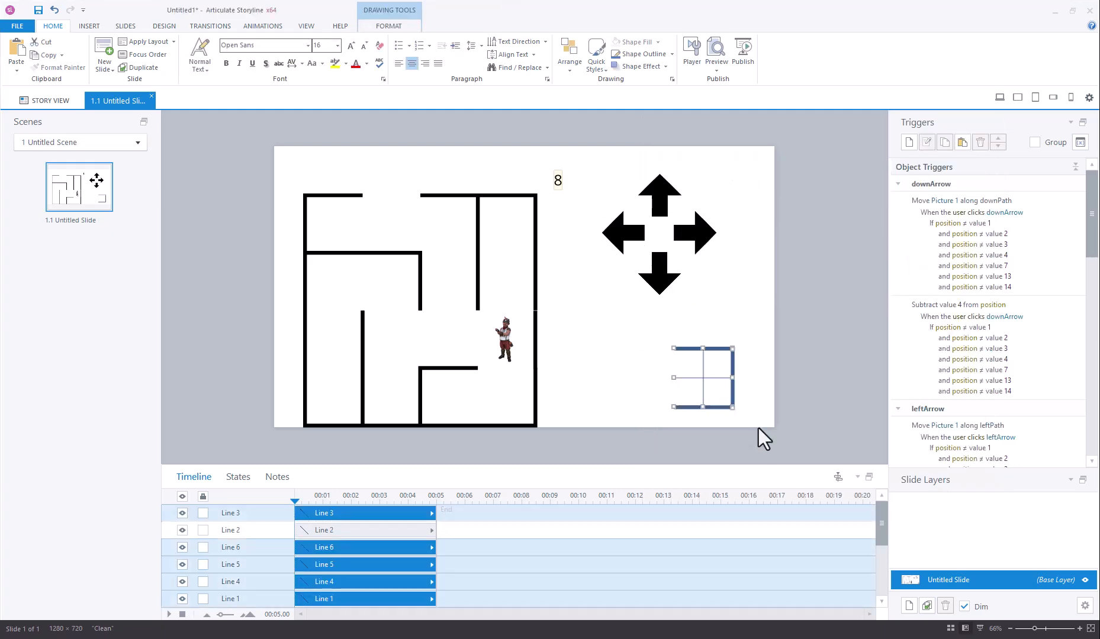
key("Delete")
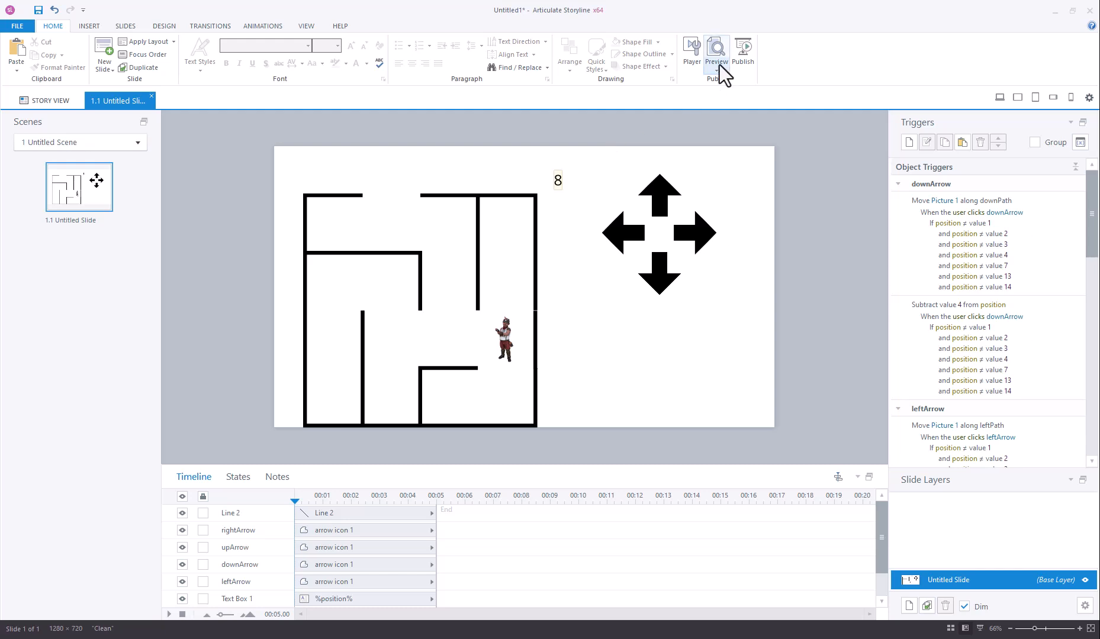
Step: Preview the slide and test the arrows by moving the miner up two cells, down three cells and left one cell
left_click(716, 70)
left_click(737, 82)
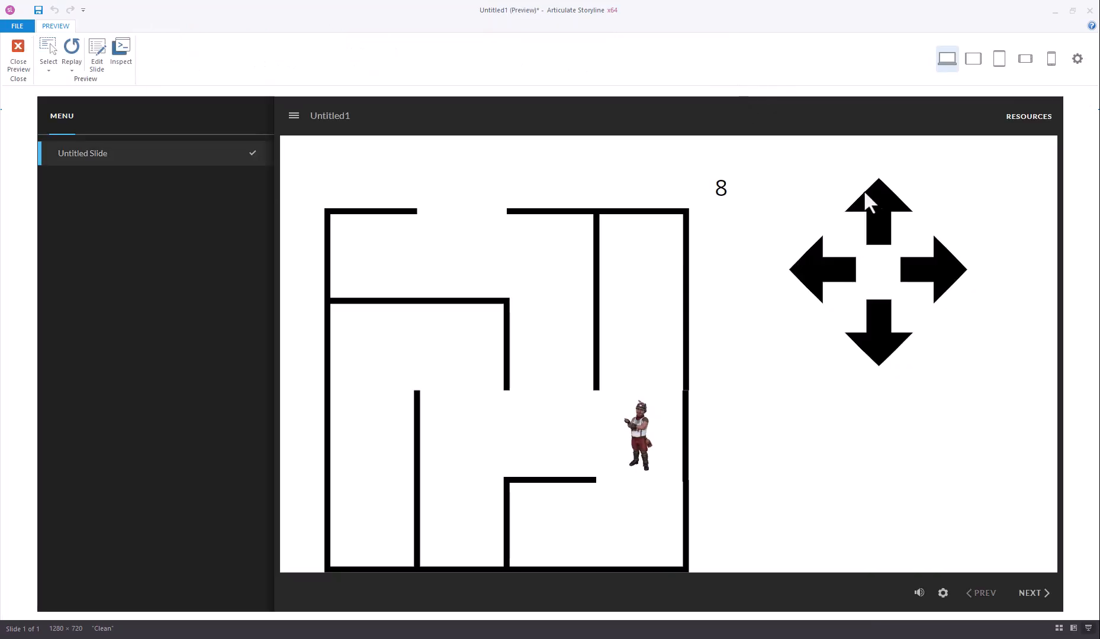
left_click(880, 206)
left_click(880, 215)
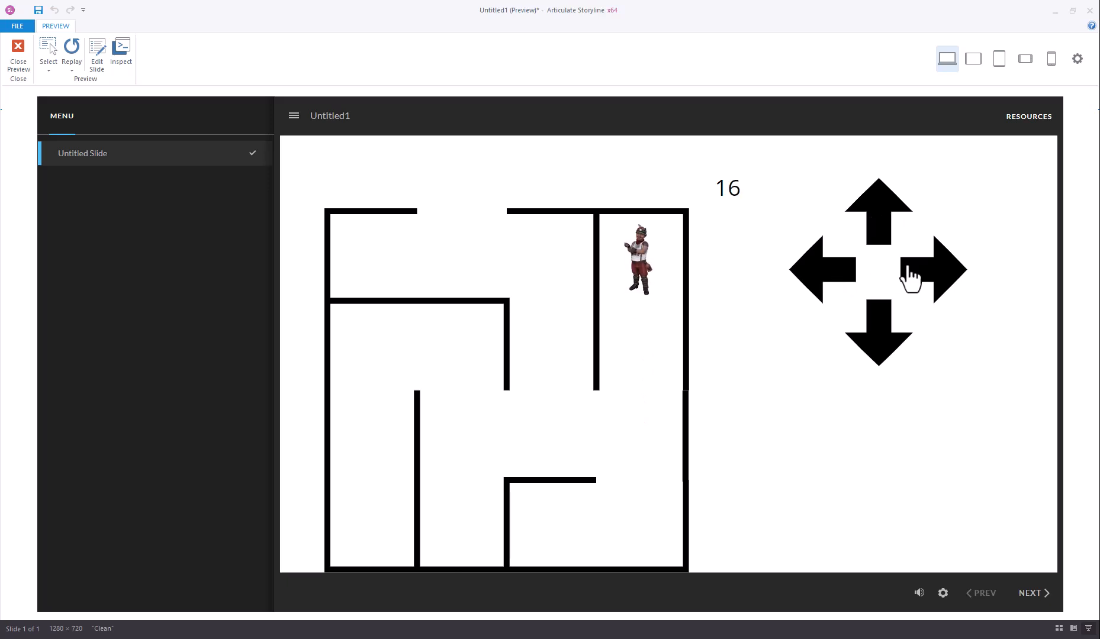
left_click(886, 337)
left_click(883, 338)
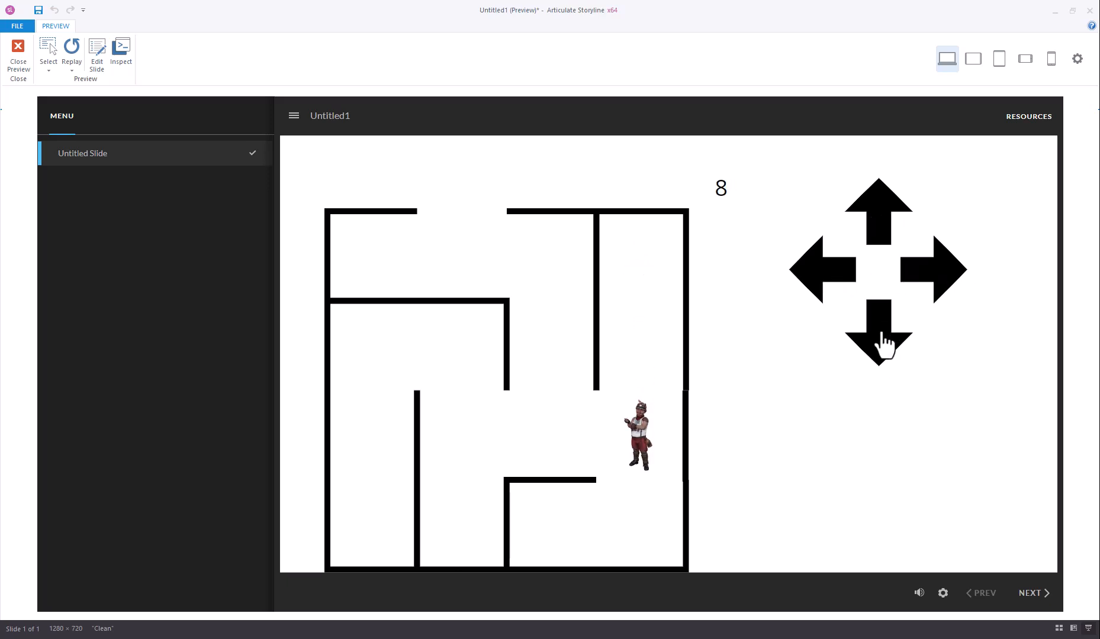
left_click(878, 338)
left_click(814, 278)
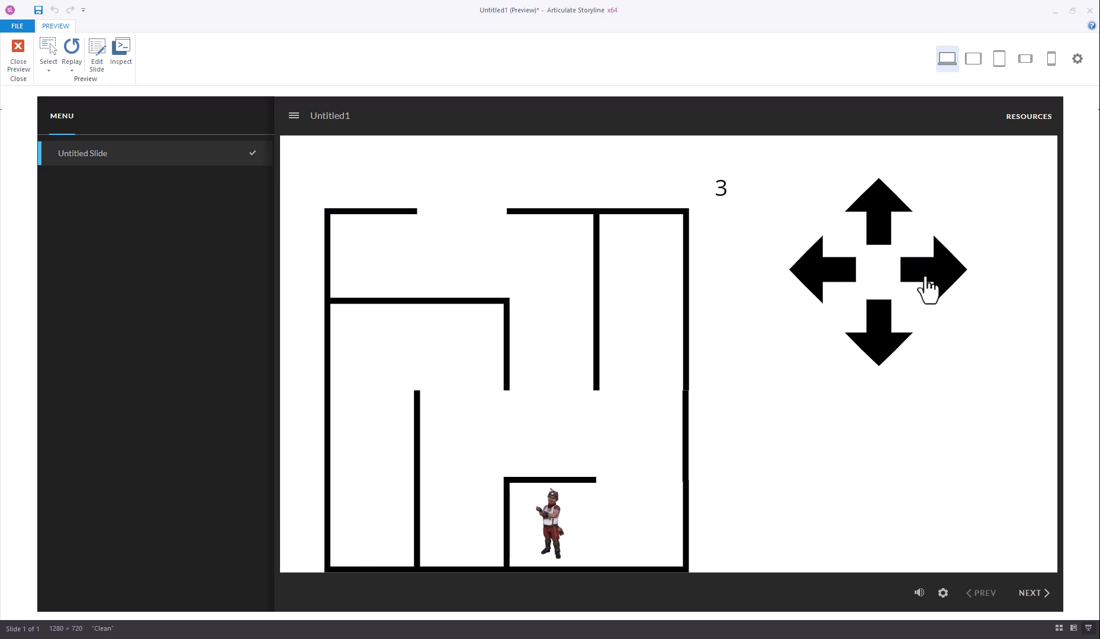
Step: Guide the miner back through the maze, testing the wall limits in the top row, and out through the top opening
left_click(941, 287)
left_click(880, 216)
left_click(831, 289)
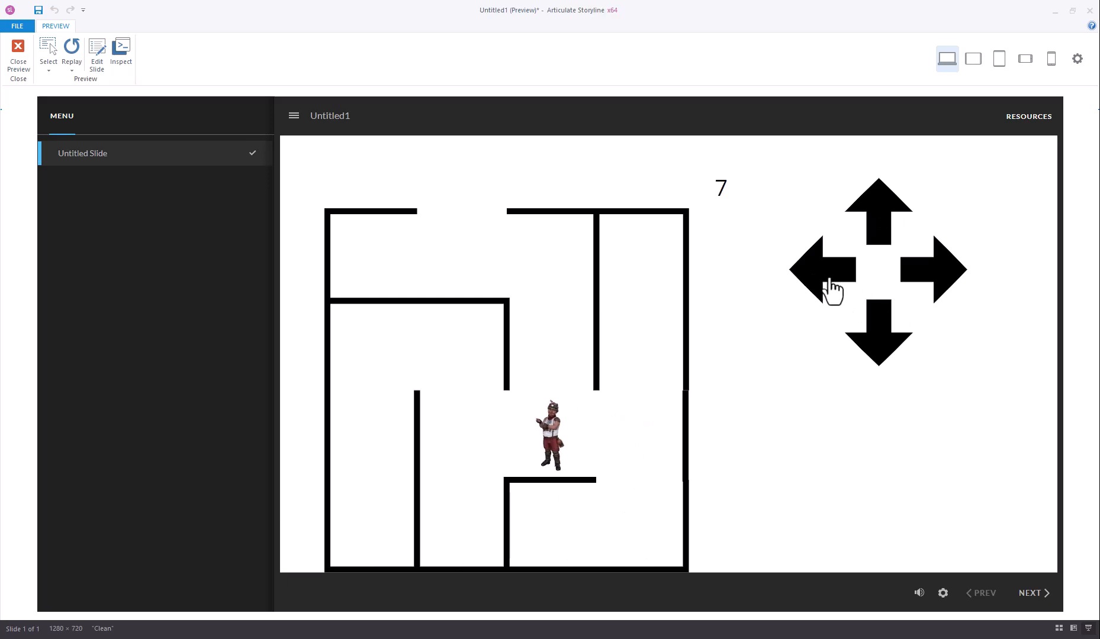
left_click(876, 207)
left_click(877, 207)
left_click(818, 284)
left_click(816, 288)
left_click(934, 284)
left_click(934, 284)
left_click(825, 278)
left_click(876, 213)
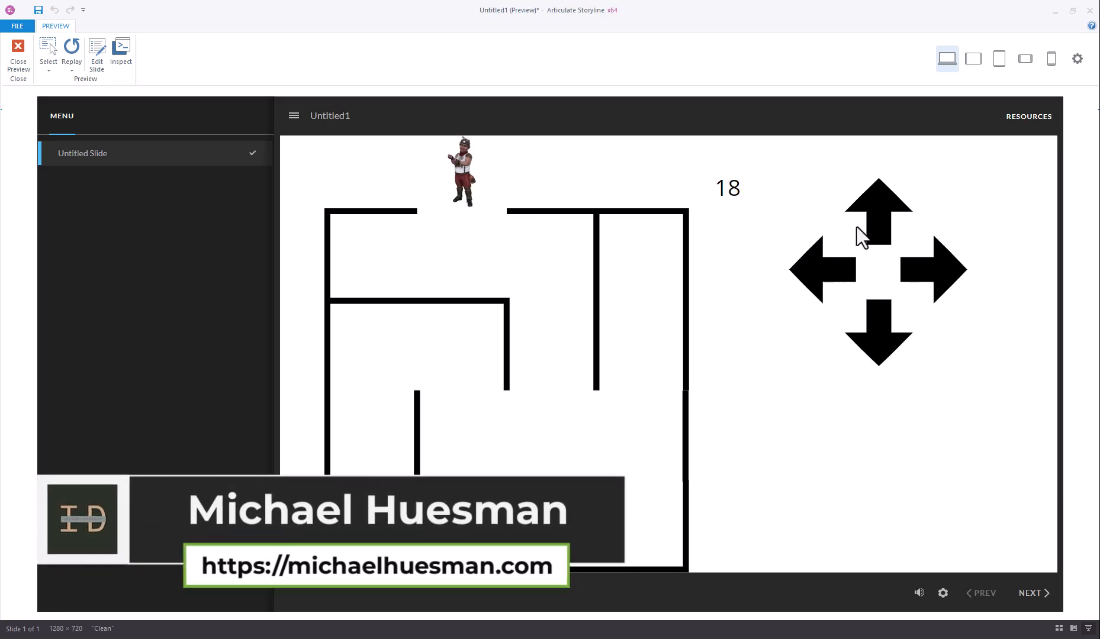